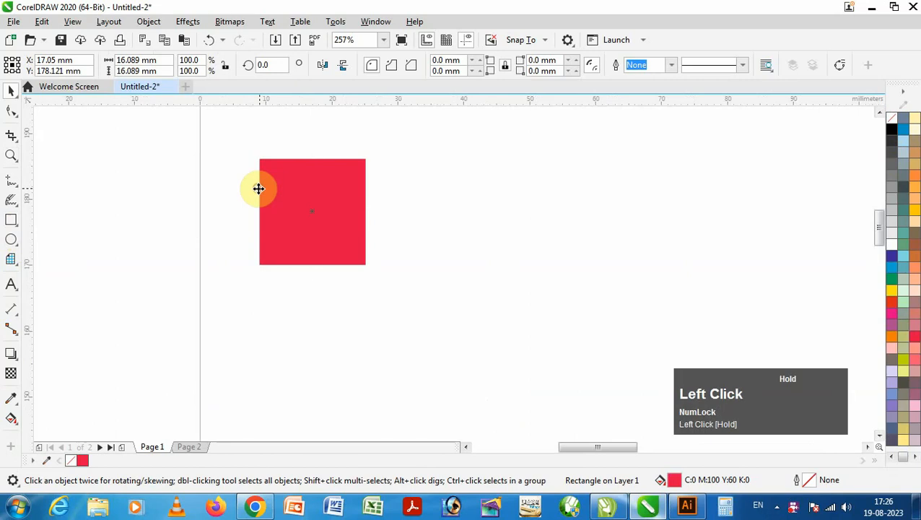
Copy the red square against its right edge and repeat the duplication to form a row of three squares.
{"action": "right_click", "coordinate": [366, 197]}
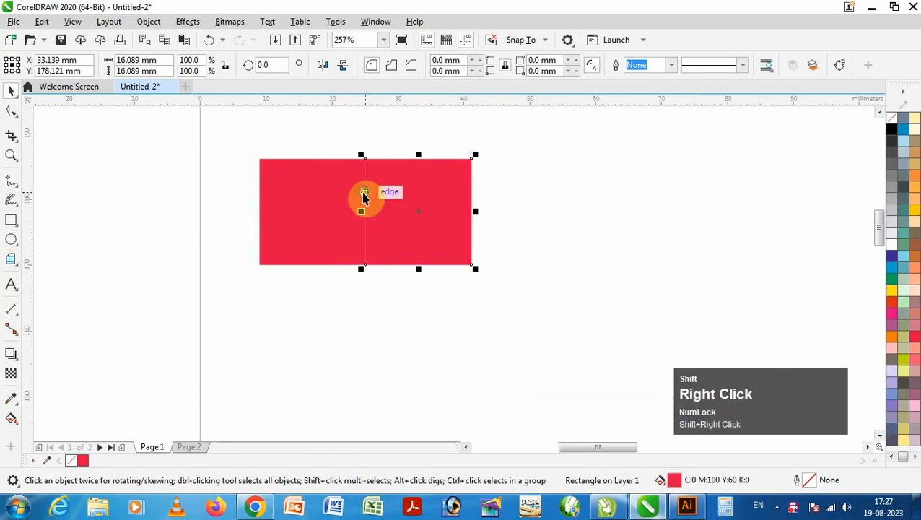
{"action": "key", "text": "ctrl+d"}
Darken the middle square's uniform fill by increasing its black (K) component.
{"action": "left_click", "coordinate": [434, 213]}
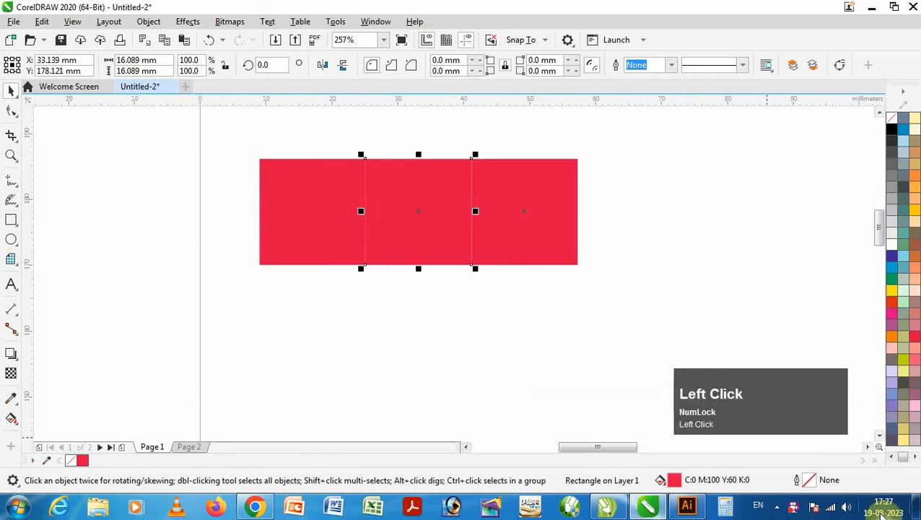
{"action": "double_click", "coordinate": [676, 480]}
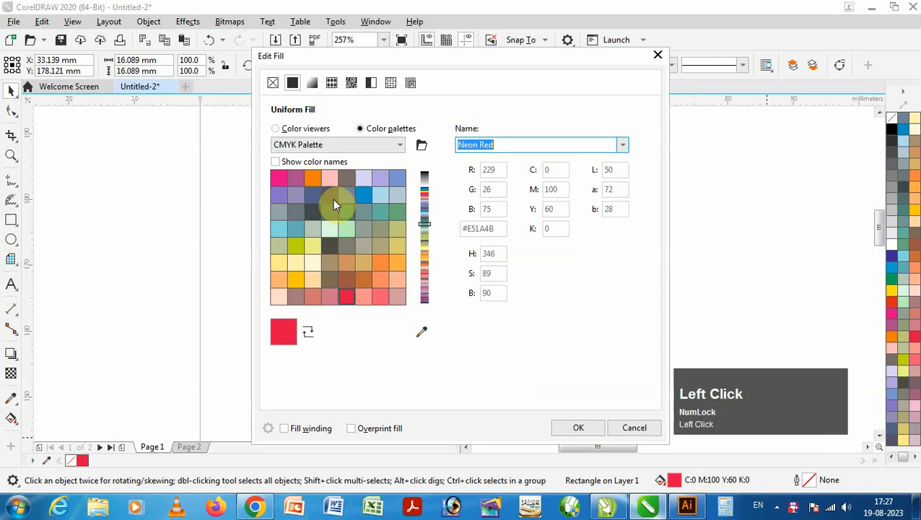
{"action": "left_click", "coordinate": [304, 128]}
{"action": "left_click", "coordinate": [559, 266]}
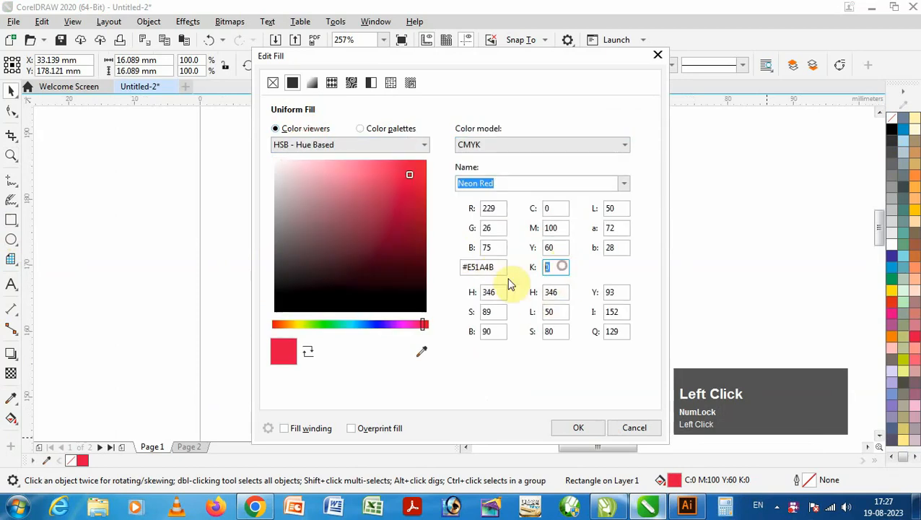
{"action": "left_click", "coordinate": [578, 428]}
Set the third square's uniform fill to C0 M100 Y60 K30.
{"action": "left_click", "coordinate": [511, 222]}
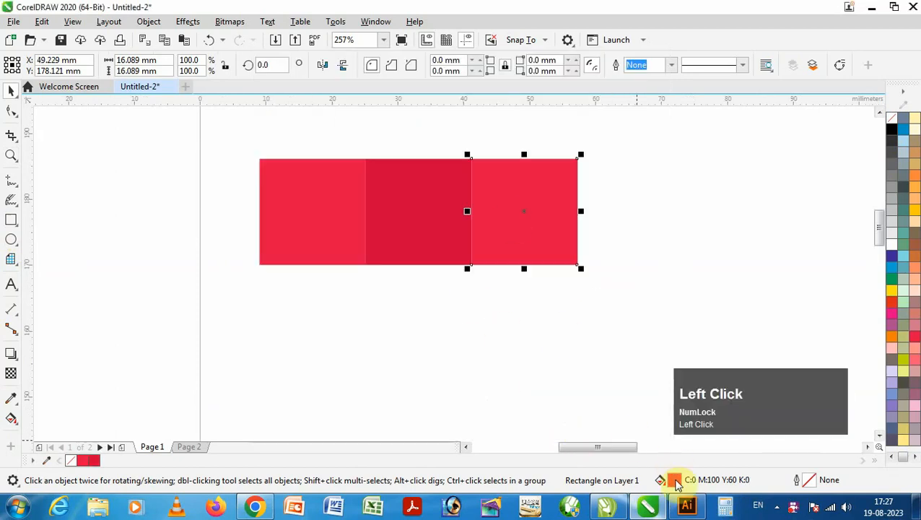
{"action": "double_click", "coordinate": [674, 480]}
{"action": "left_click", "coordinate": [276, 129]}
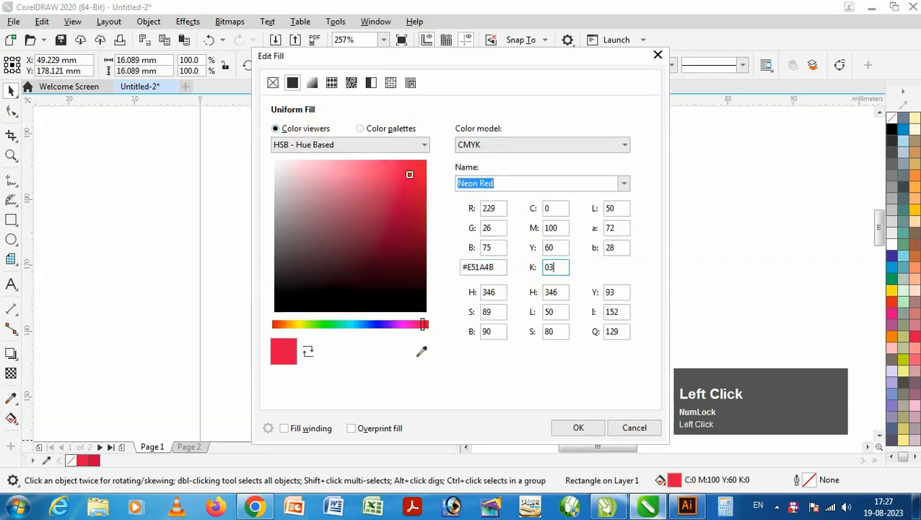
{"action": "left_click", "coordinate": [576, 427]}
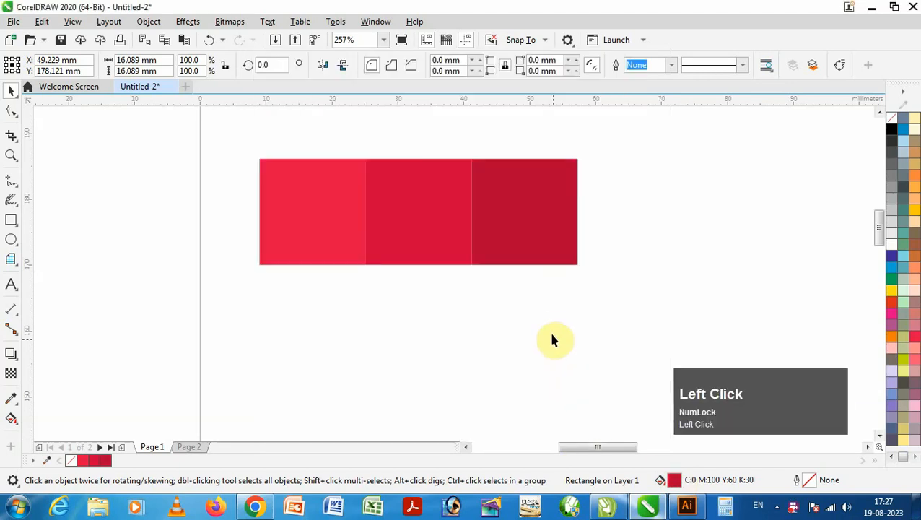
{"action": "left_click", "coordinate": [544, 330]}
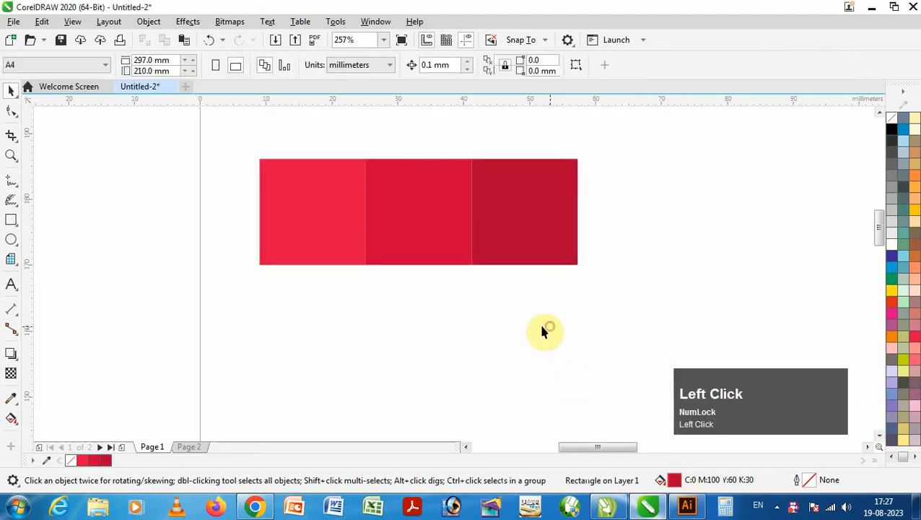
Draw a circle about 19.5 mm across below the squares, filled with black and without an outline.
{"action": "left_click", "coordinate": [12, 240]}
{"action": "left_click_drag", "start_coordinate": [417, 293], "coordinate": [563, 392]}
{"action": "left_click", "coordinate": [893, 128]}
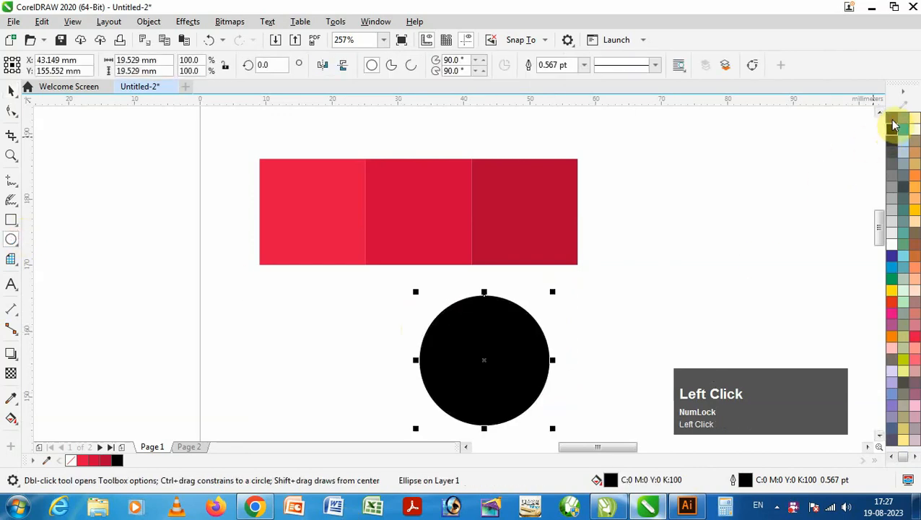
{"action": "right_click", "coordinate": [893, 127]}
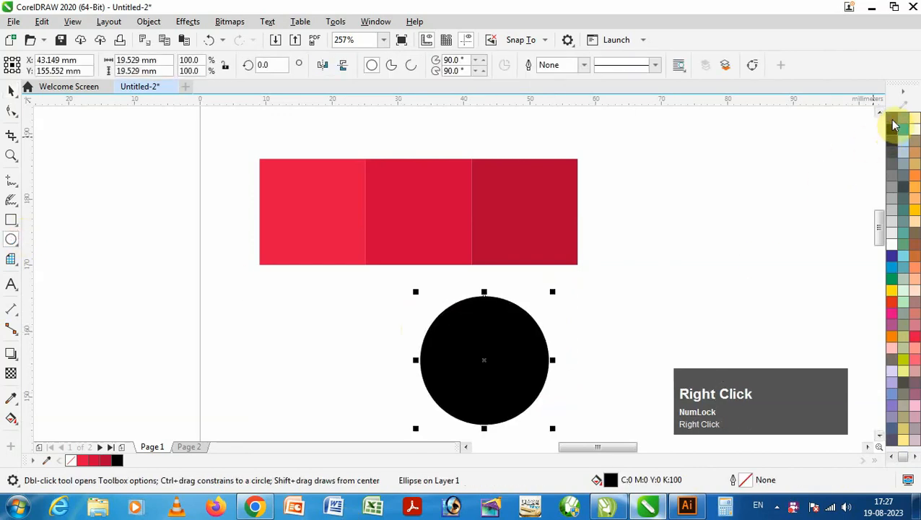
Apply an elliptical fountain transparency to the black circle so it fades from centre to edge.
{"action": "left_click", "coordinate": [11, 374]}
{"action": "left_click", "coordinate": [51, 66]}
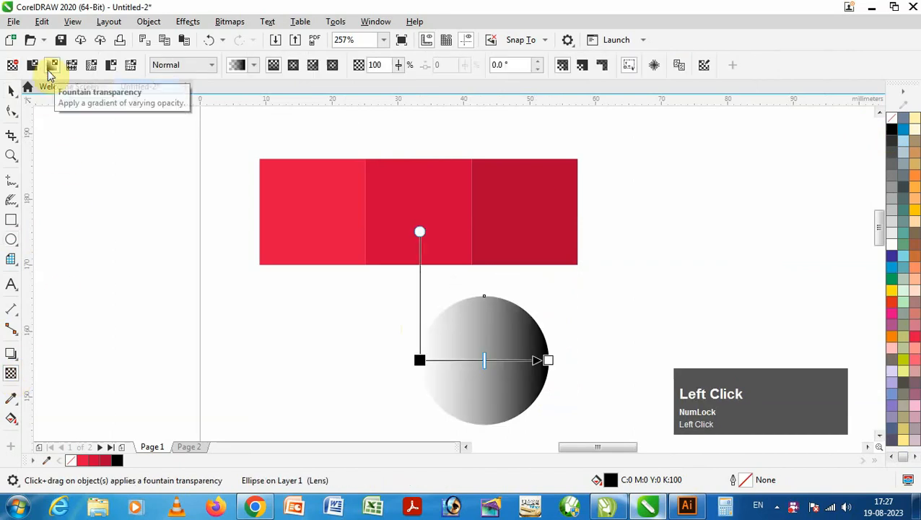
{"action": "left_click", "coordinate": [301, 66]}
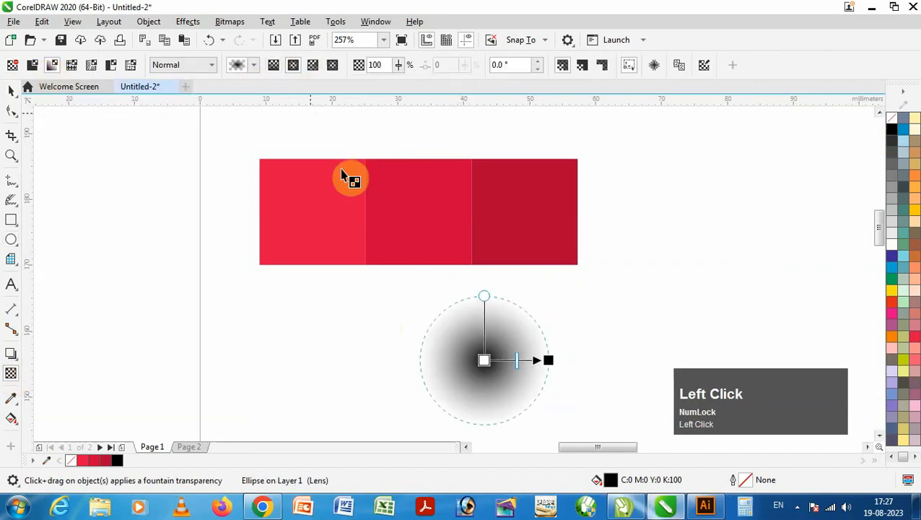
Move the faded circle to the boundary between the second and third squares, centred slightly above their bottom edge.
{"action": "key", "text": "space"}
{"action": "left_click_drag", "start_coordinate": [492, 366], "coordinate": [473, 264]}
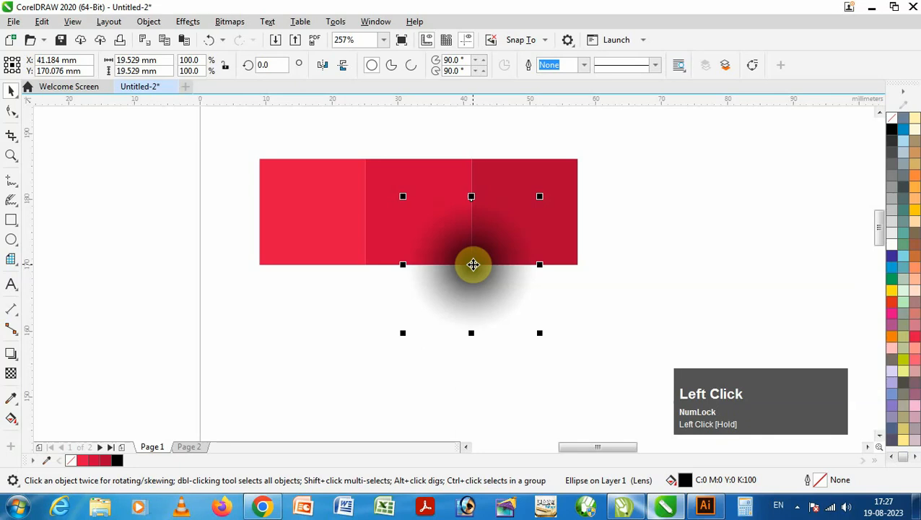
{"action": "key", "text": "Up"}
{"action": "key", "text": "Up"}
{"action": "key", "text": "Up"}
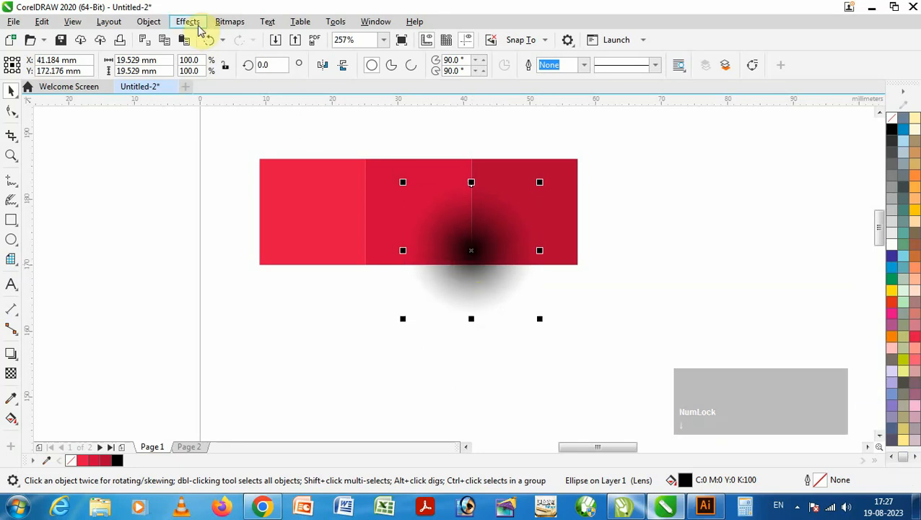
Send the faded circle to the back of the layer, behind the red squares.
{"action": "left_click", "coordinate": [149, 22]}
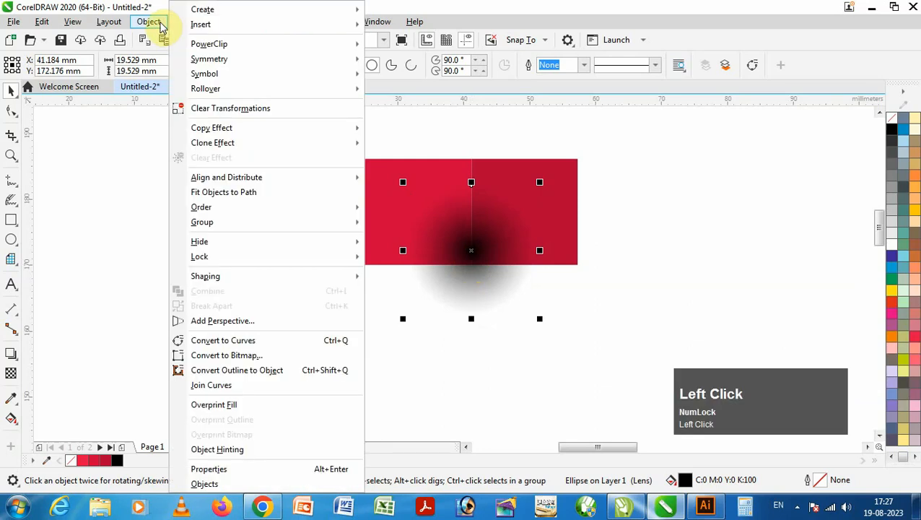
{"action": "mouse_move", "coordinate": [206, 207]}
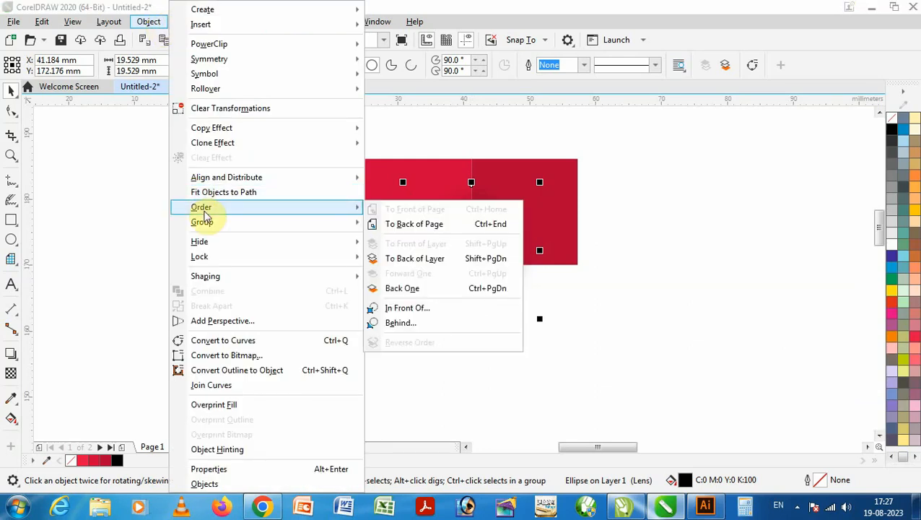
{"action": "left_click", "coordinate": [433, 264]}
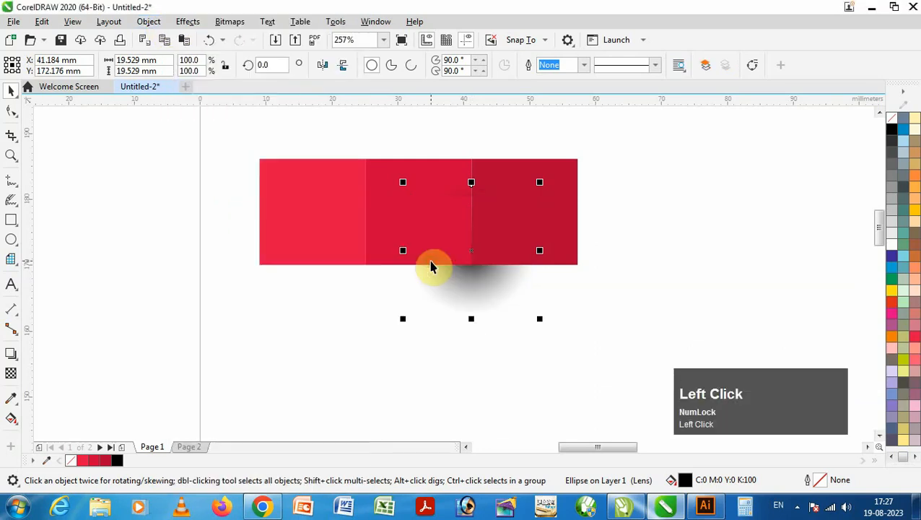
{"action": "left_click", "coordinate": [379, 322]}
Copy the three squares with their shadow and place the copy flush against the original set's right side.
{"action": "key", "text": "F3"}
{"action": "key", "text": "F3"}
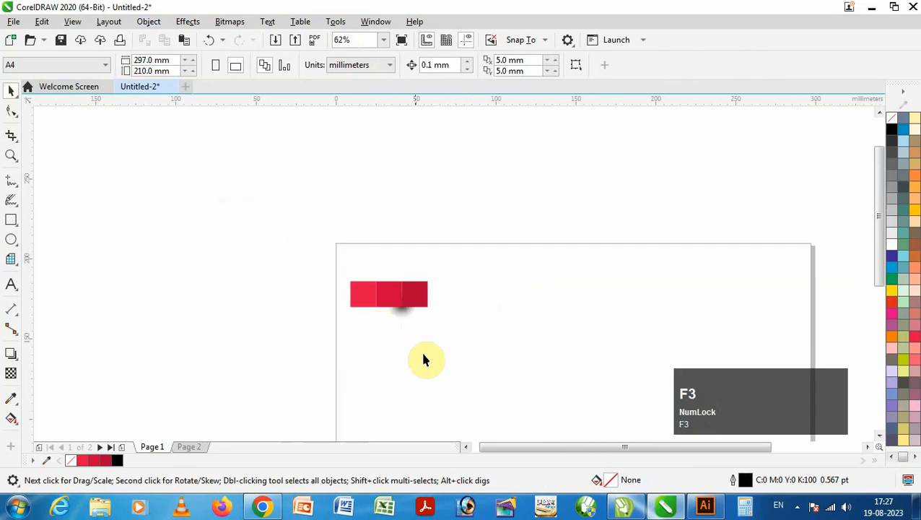
{"action": "left_click", "coordinate": [423, 355]}
{"action": "key", "text": "h"}
{"action": "left_click_drag", "start_coordinate": [469, 337], "coordinate": [431, 267]}
{"action": "key", "text": "space"}
{"action": "mouse_move", "coordinate": [238, 170]}
{"action": "left_mouse_down"}
{"action": "mouse_move", "coordinate": [479, 277]}
{"action": "mouse_move", "coordinate": [442, 255]}
{"action": "left_mouse_up"}
{"action": "key", "text": "z"}
{"action": "left_click_drag", "start_coordinate": [255, 142], "coordinate": [754, 324]}
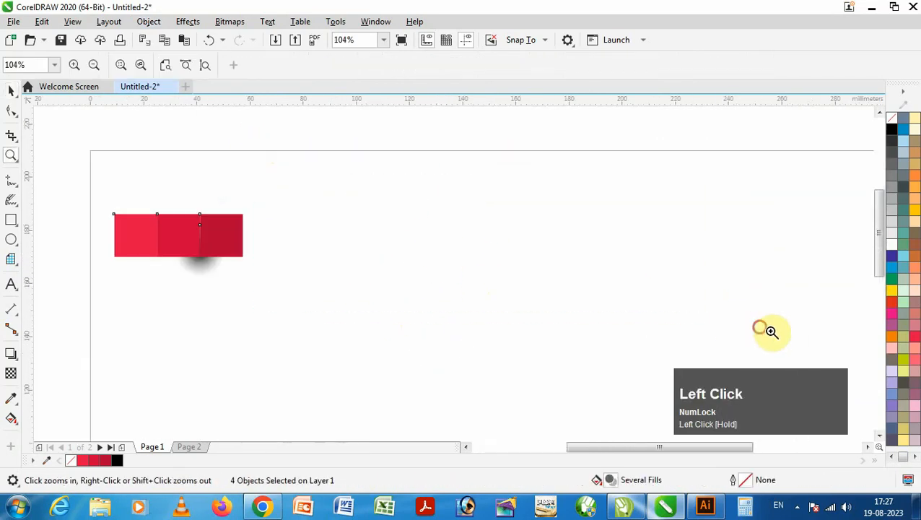
{"action": "key", "text": "space"}
{"action": "left_click_drag", "start_coordinate": [114, 230], "coordinate": [245, 255]}
{"action": "right_click", "coordinate": [245, 255], "text": "ctrl"}
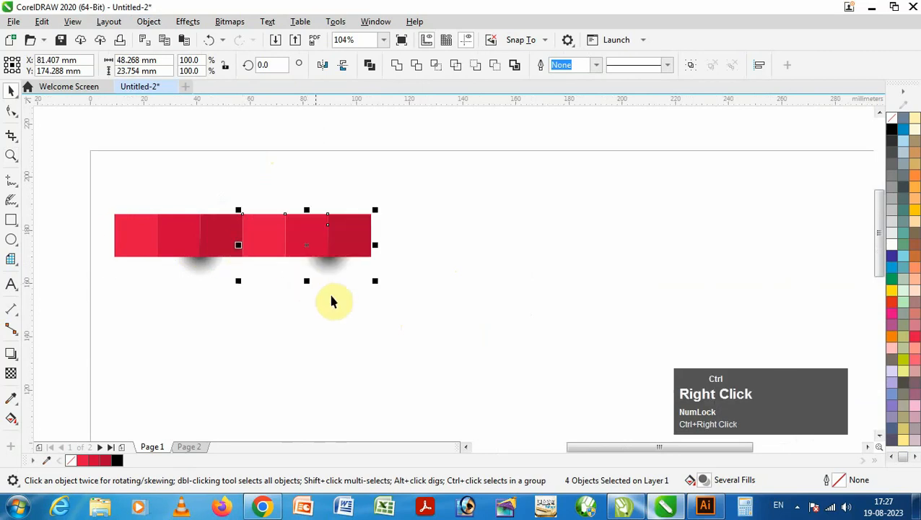
Repeat the duplication until the strip consists of eight sets of three squares with shadows.
{"action": "key", "text": "ctrl+d"}
{"action": "key", "text": "ctrl+d"}
{"action": "key", "text": "ctrl+d"}
{"action": "key", "text": "ctrl+d"}
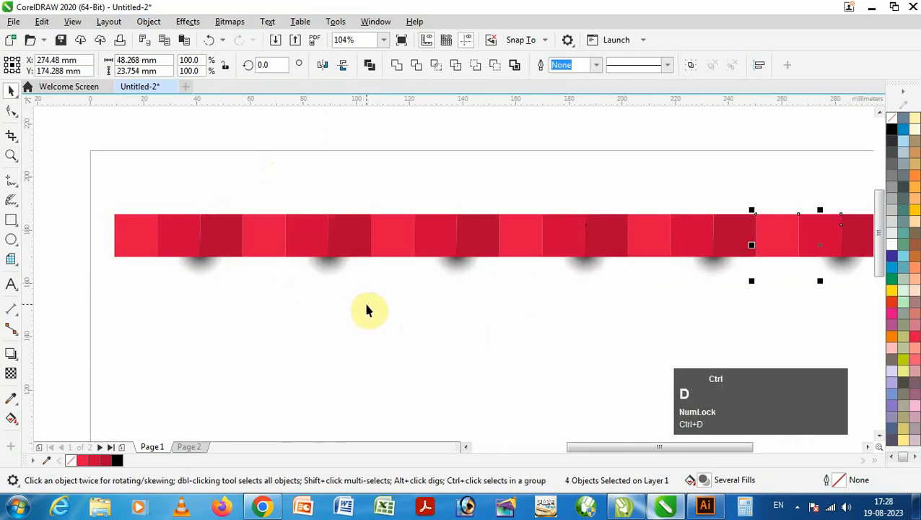
{"action": "key", "text": "F3"}
{"action": "key", "text": "ctrl+d"}
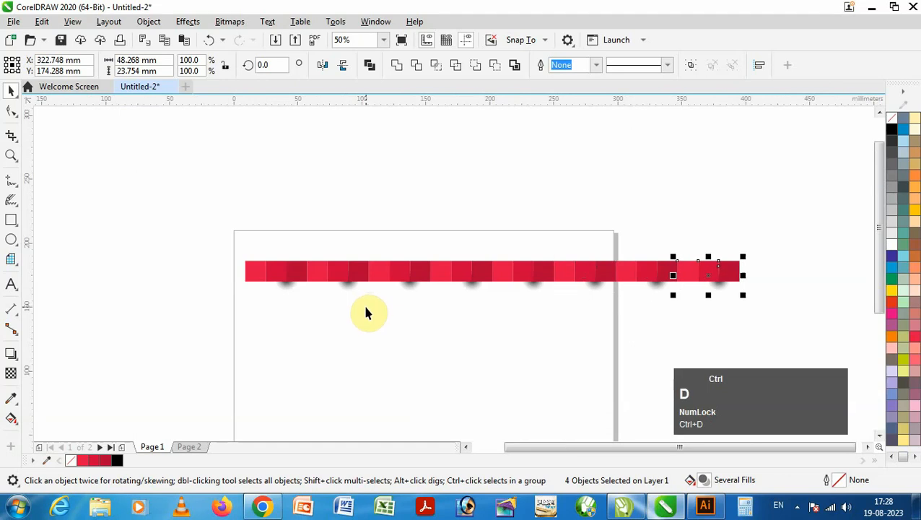
Scale the whole strip proportionally to about 294 mm wide and place it across the page near its top edge.
{"action": "left_click_drag", "start_coordinate": [182, 230], "coordinate": [771, 343]}
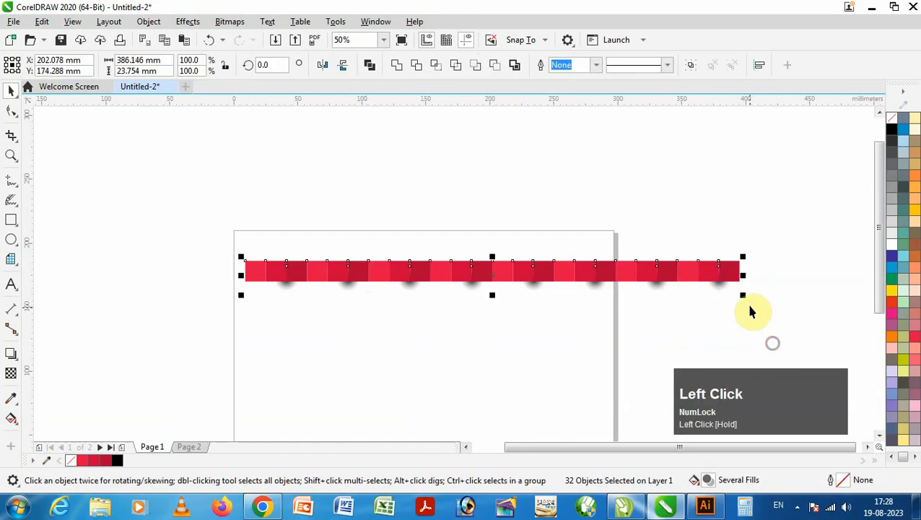
{"action": "left_click_drag", "start_coordinate": [746, 296], "coordinate": [625, 288]}
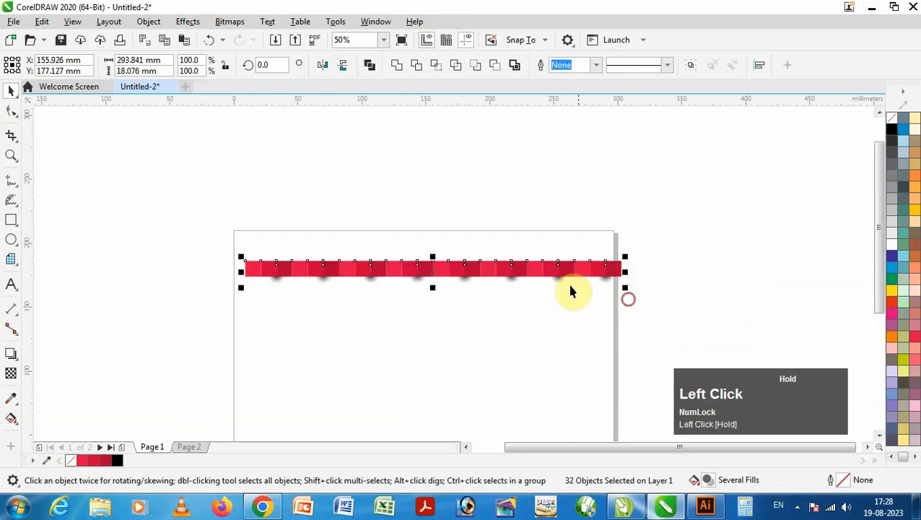
{"action": "left_click_drag", "start_coordinate": [534, 273], "coordinate": [530, 257]}
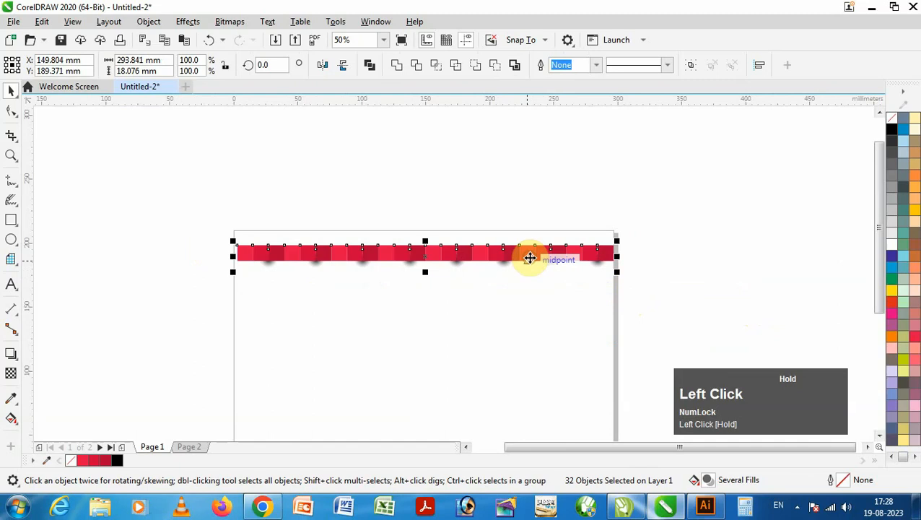
Group the strip's objects and place a copy of the group directly below the original row.
{"action": "left_click", "coordinate": [689, 65]}
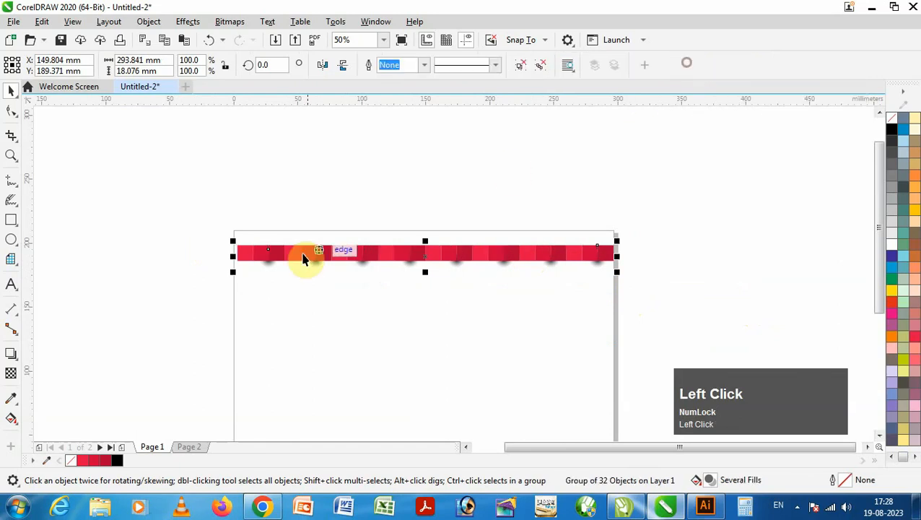
{"action": "key", "text": "z"}
{"action": "left_click_drag", "start_coordinate": [226, 226], "coordinate": [520, 289]}
{"action": "key", "text": "space"}
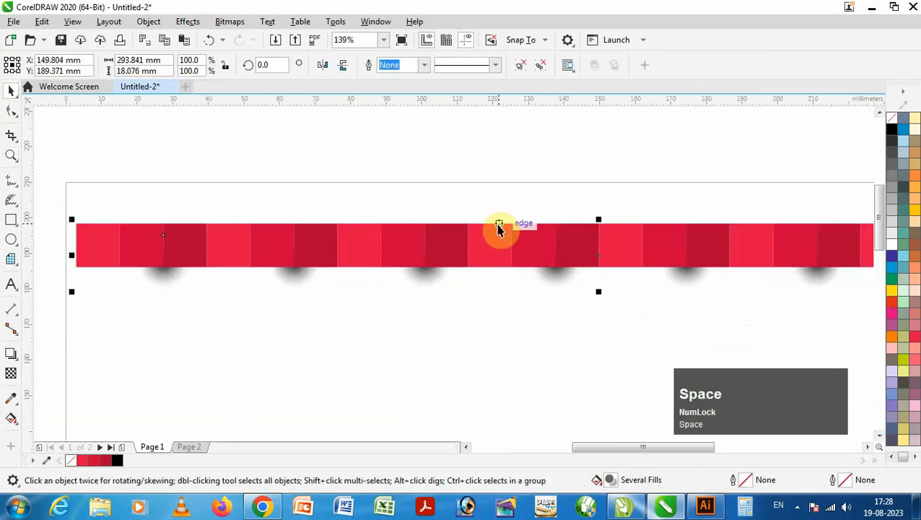
{"action": "left_click_drag", "start_coordinate": [497, 220], "coordinate": [491, 273]}
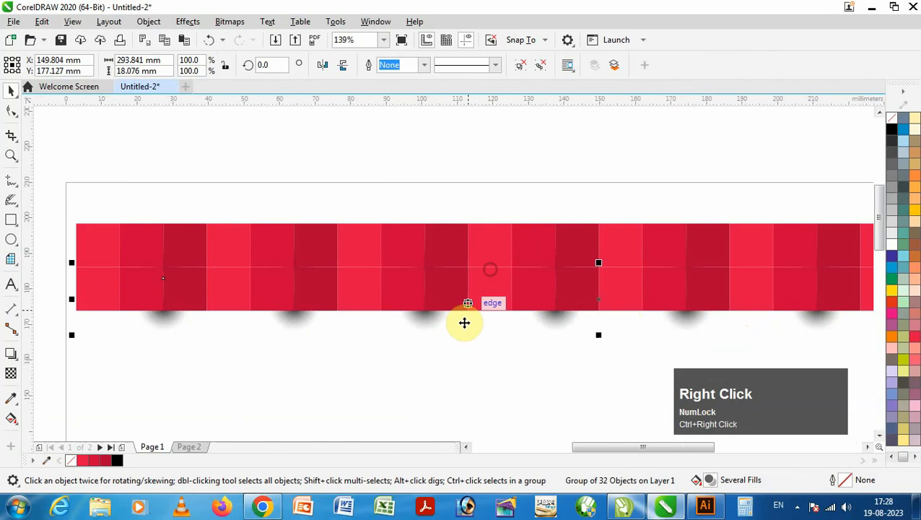
Delete the first square of the lower row and align the left edges of both rows.
{"action": "left_click", "coordinate": [110, 288], "text": "ctrl"}
{"action": "key", "text": "Delete"}
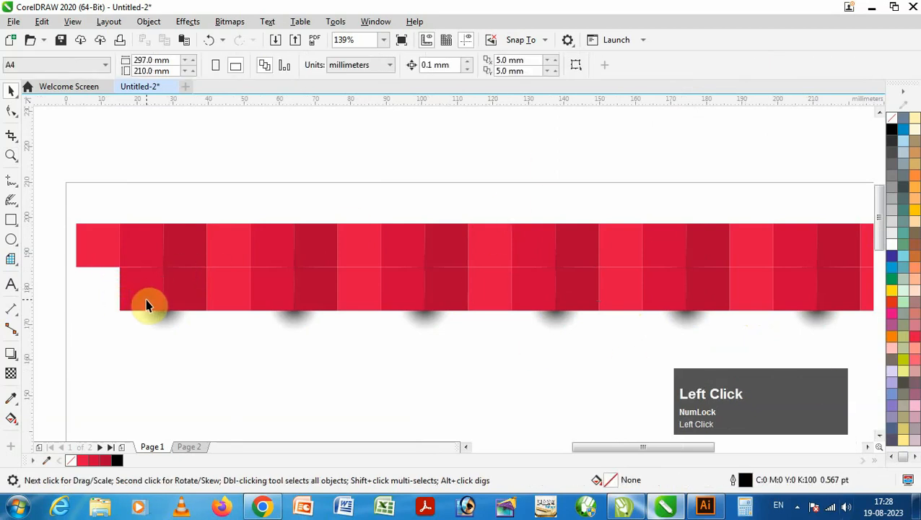
{"action": "left_click", "coordinate": [129, 269]}
{"action": "left_click", "coordinate": [114, 254], "text": "shift"}
{"action": "left_click", "coordinate": [151, 22]}
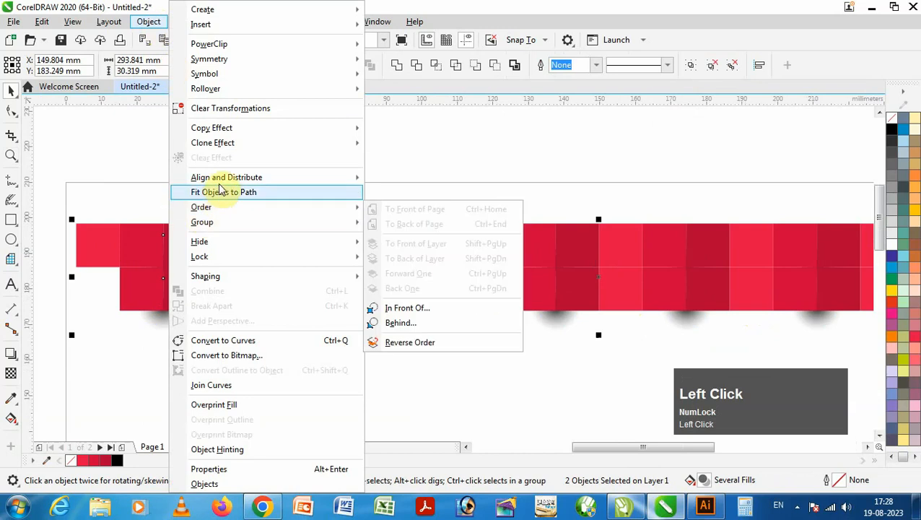
{"action": "mouse_move", "coordinate": [222, 184]}
{"action": "left_click", "coordinate": [457, 180]}
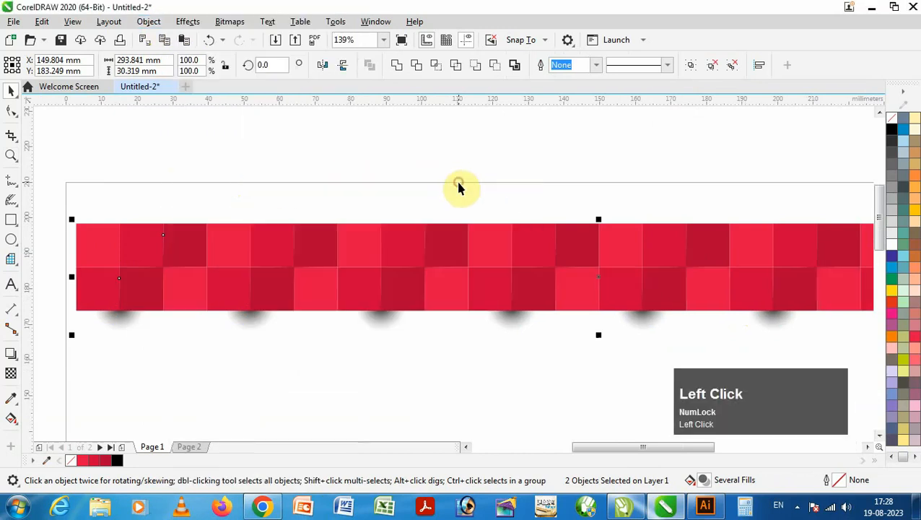
Send the lower row to the back of the layer so the upper row's shadows fall on it.
{"action": "left_click", "coordinate": [396, 285]}
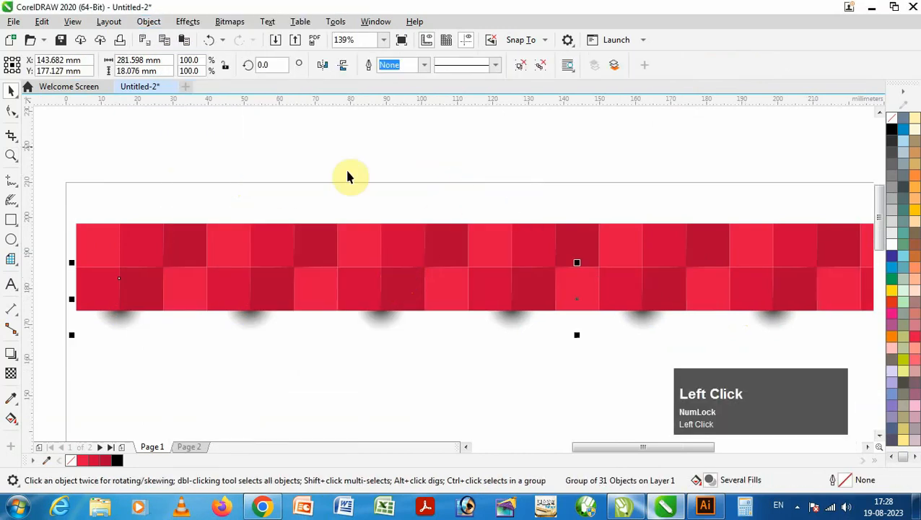
{"action": "left_click", "coordinate": [156, 24]}
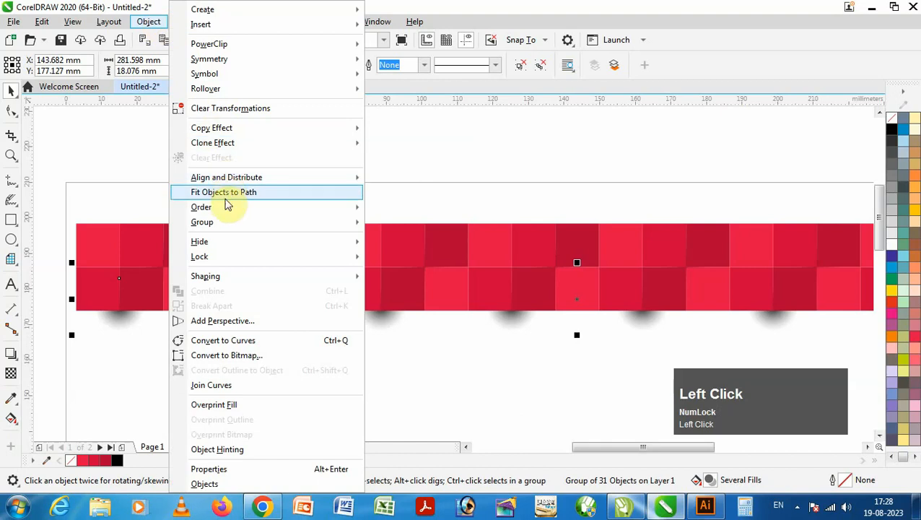
{"action": "mouse_move", "coordinate": [226, 207]}
{"action": "left_click", "coordinate": [435, 259]}
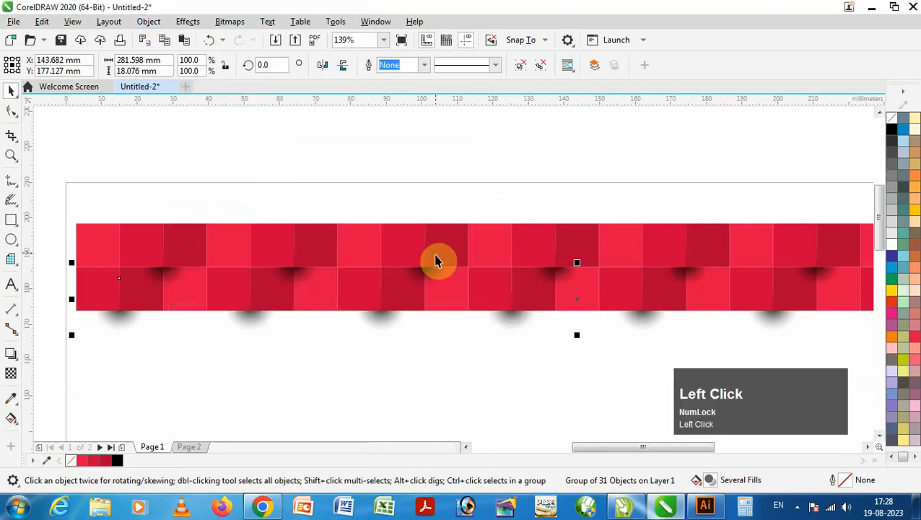
{"action": "left_click", "coordinate": [457, 185]}
{"action": "key", "text": "F3"}
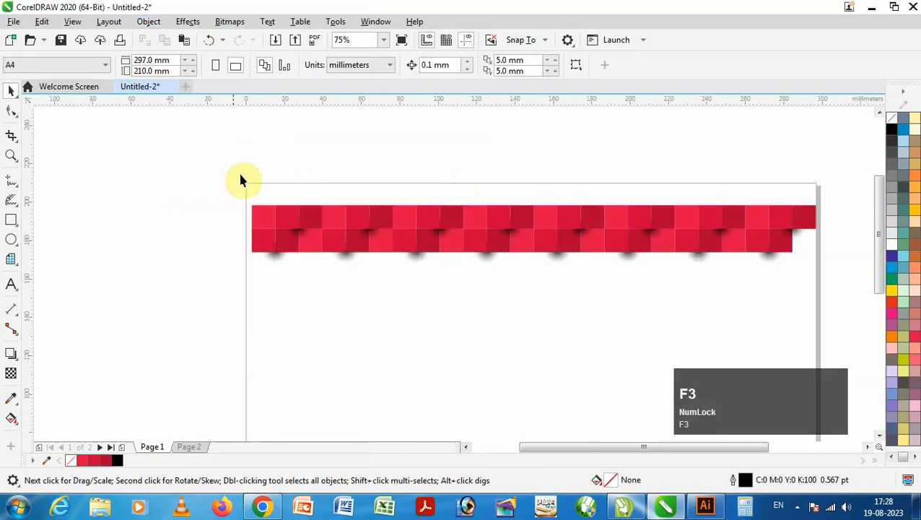
Group the two rows, move the group to the page's top-left corner and place a copy directly below it.
{"action": "left_click_drag", "start_coordinate": [277, 207], "coordinate": [821, 298]}
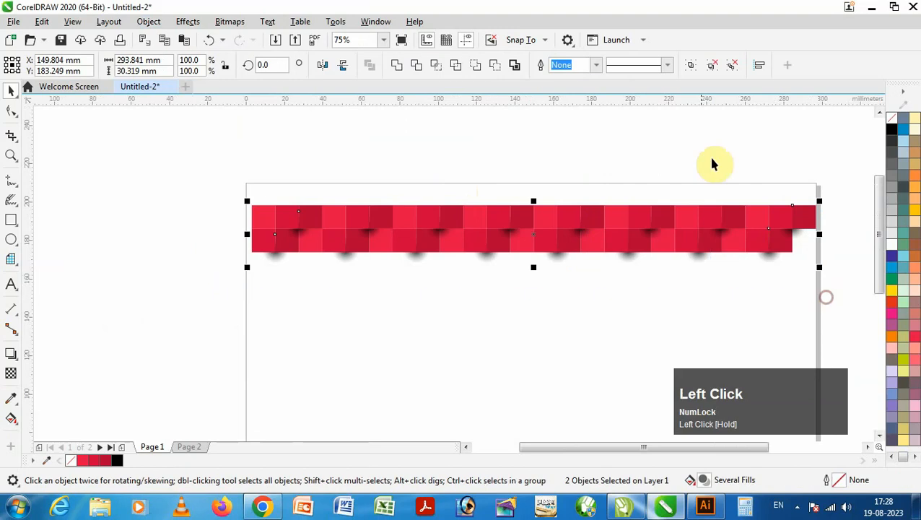
{"action": "left_click", "coordinate": [690, 68]}
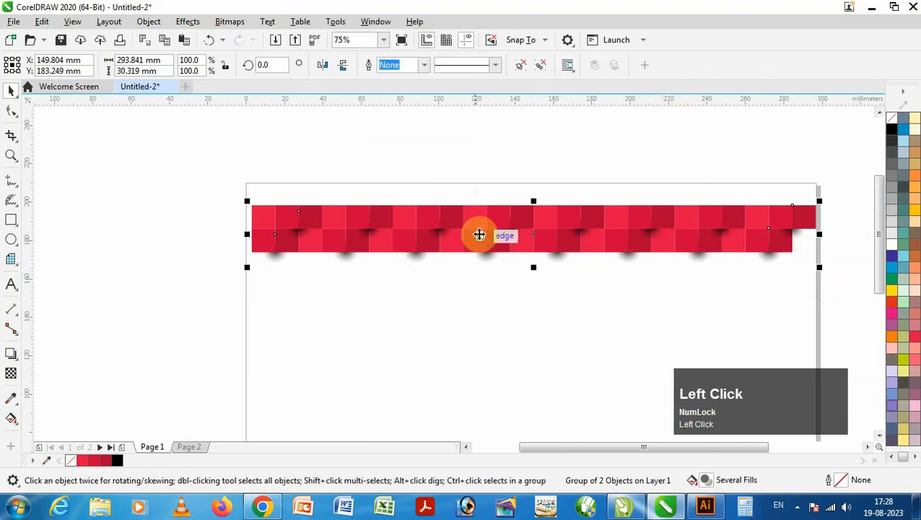
{"action": "left_click_drag", "start_coordinate": [479, 234], "coordinate": [504, 233]}
{"action": "right_click", "coordinate": [504, 232], "text": "ctrl"}
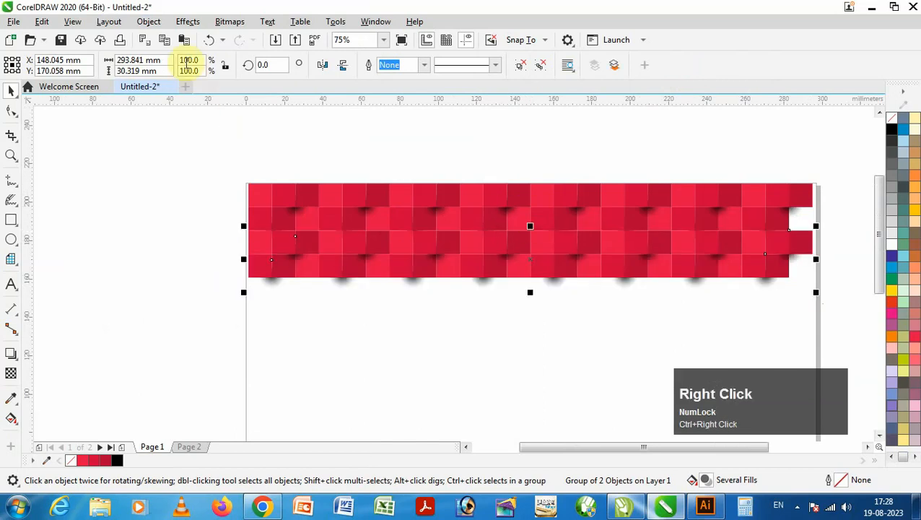
Send the copied pair of rows to the back of the layer.
{"action": "left_click", "coordinate": [155, 22]}
{"action": "mouse_move", "coordinate": [205, 207]}
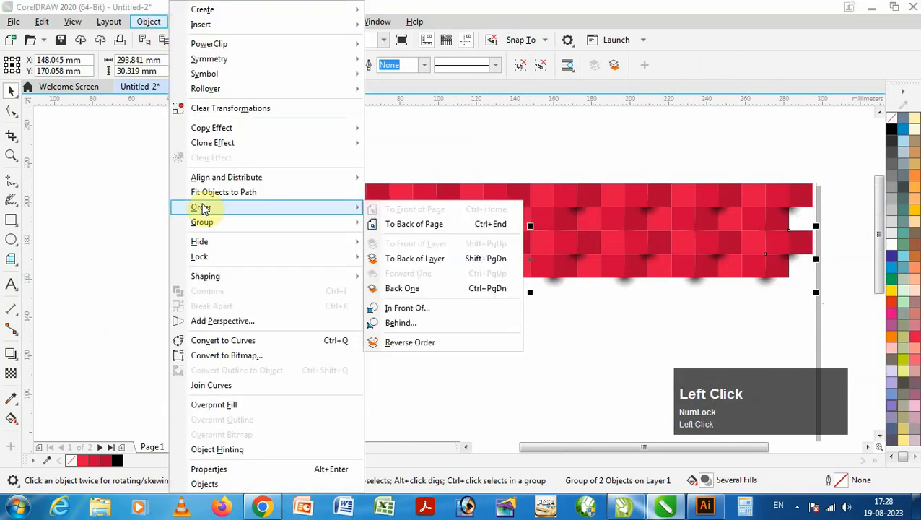
{"action": "left_click", "coordinate": [415, 259]}
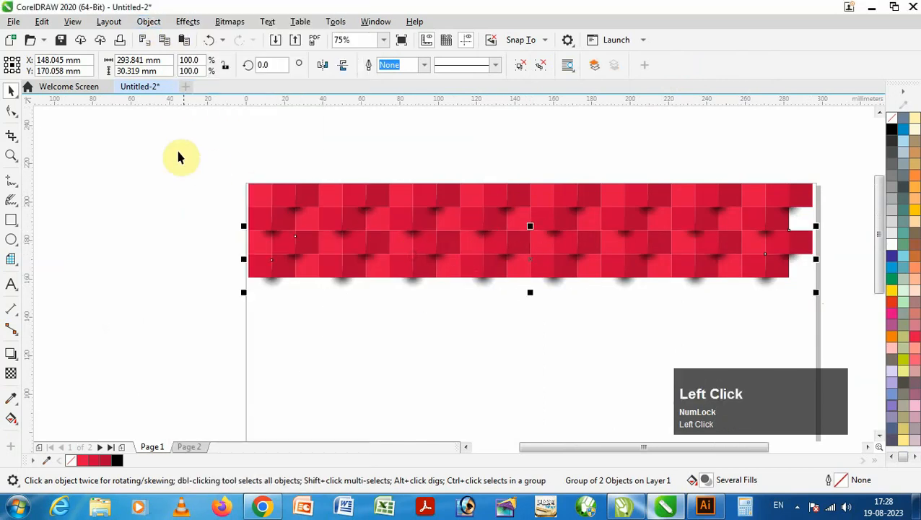
Copy all four rows directly below the existing ones and send the copy to the back of the layer.
{"action": "left_click_drag", "start_coordinate": [178, 151], "coordinate": [782, 296]}
{"action": "left_click_drag", "start_coordinate": [863, 327], "coordinate": [864, 329]}
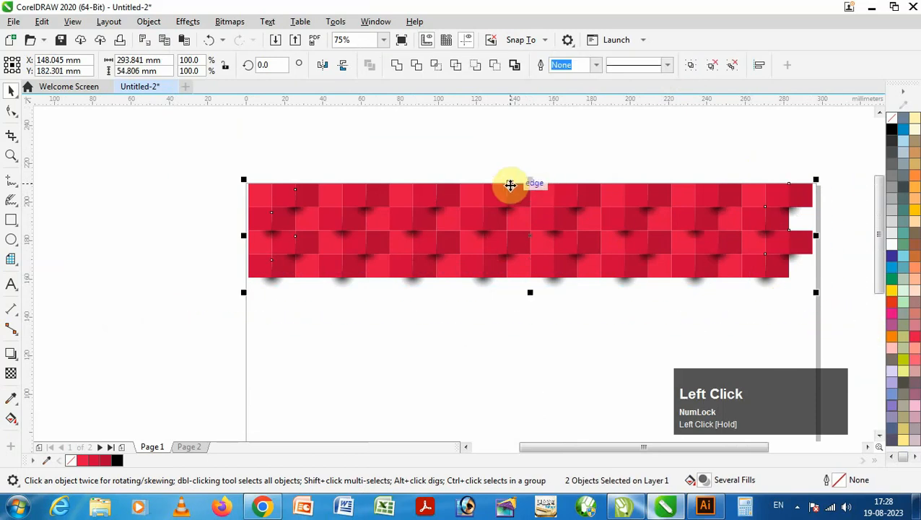
{"action": "left_click_drag", "start_coordinate": [511, 187], "coordinate": [503, 277]}
{"action": "right_click", "coordinate": [503, 276], "text": "ctrl"}
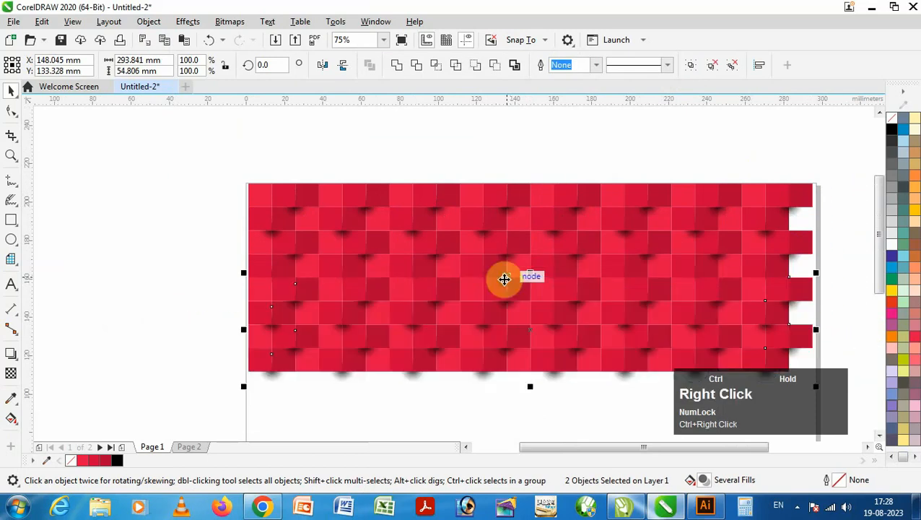
{"action": "left_click", "coordinate": [151, 21]}
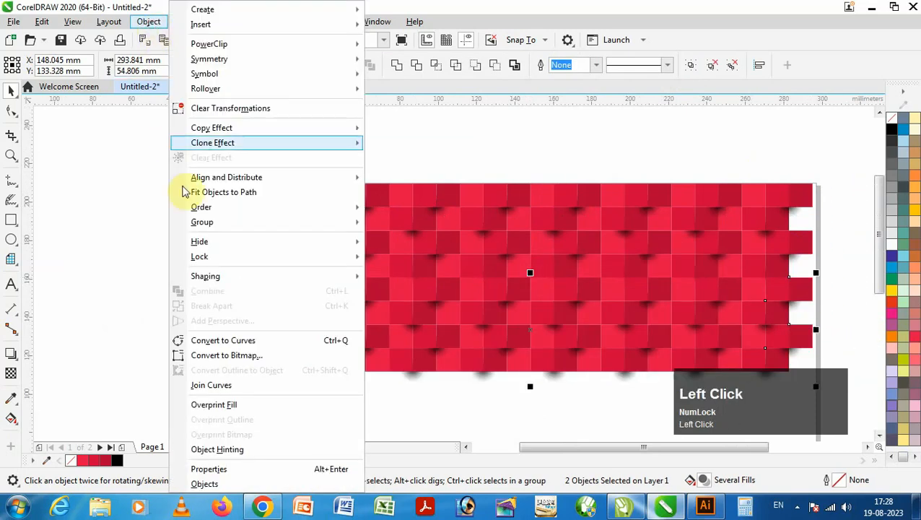
{"action": "mouse_move", "coordinate": [237, 213]}
{"action": "left_click", "coordinate": [409, 261]}
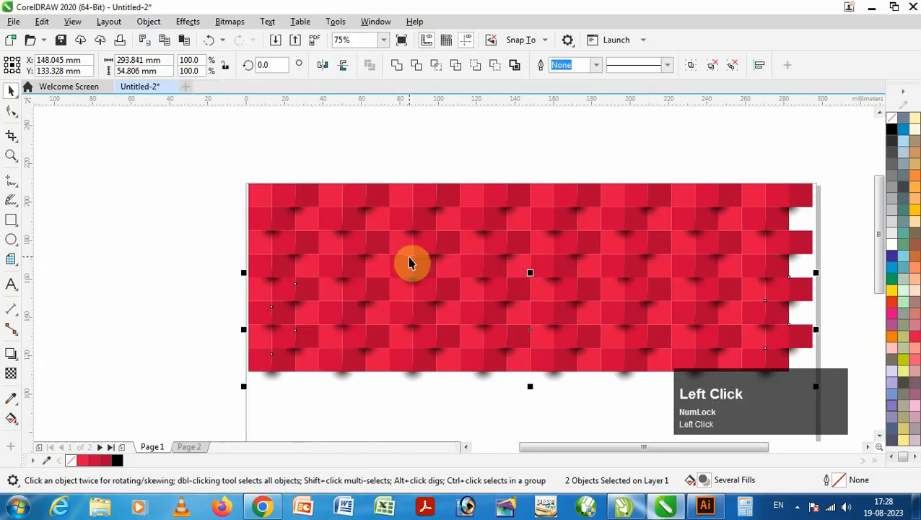
Duplicate the eight rows directly below to cover the lower half of the page, and send the duplicate to the back of the layer.
{"action": "key", "text": "F3"}
{"action": "left_click_drag", "start_coordinate": [232, 180], "coordinate": [580, 322]}
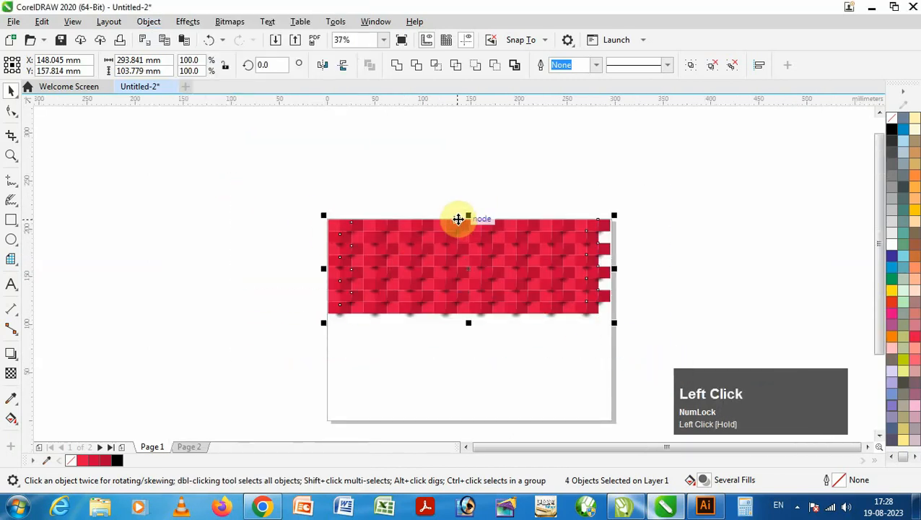
{"action": "left_click_drag", "start_coordinate": [458, 219], "coordinate": [460, 318]}
{"action": "left_click", "coordinate": [148, 21]}
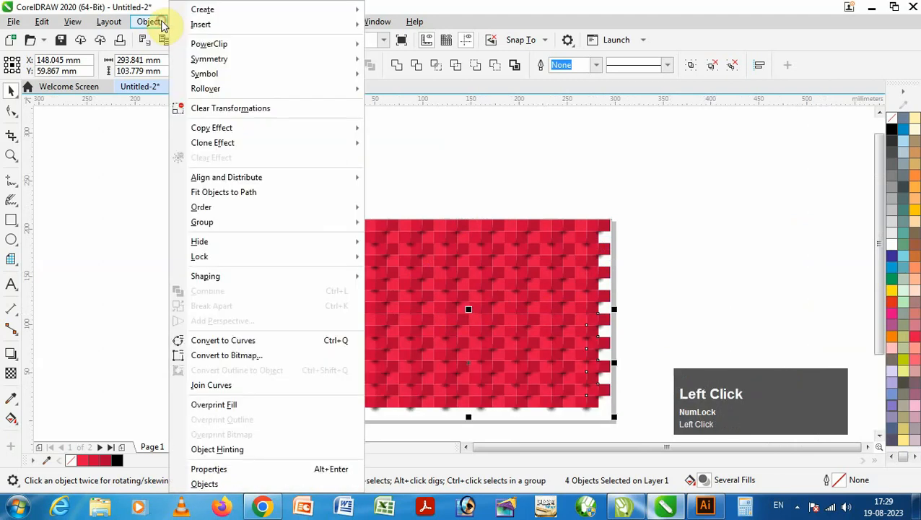
{"action": "mouse_move", "coordinate": [211, 207]}
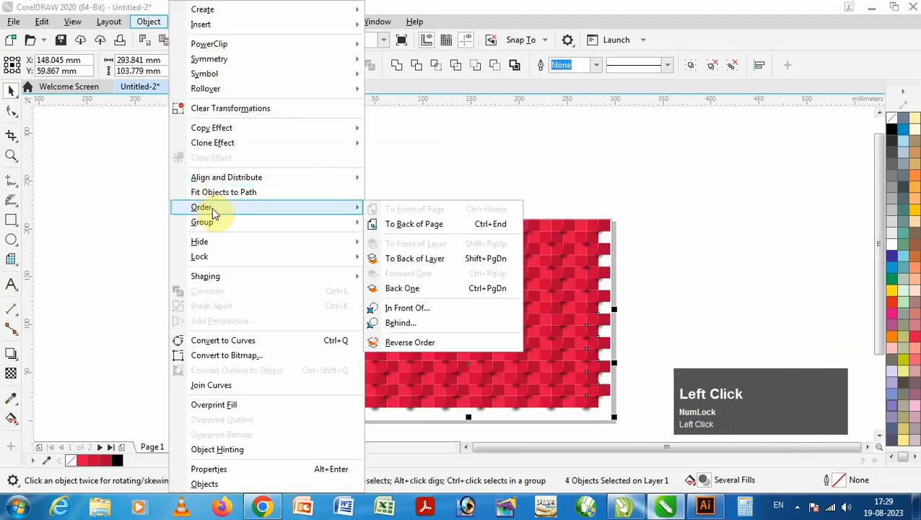
{"action": "left_click", "coordinate": [412, 258]}
Group all the rows of the square pattern into one object.
{"action": "left_click_drag", "start_coordinate": [256, 191], "coordinate": [642, 426]}
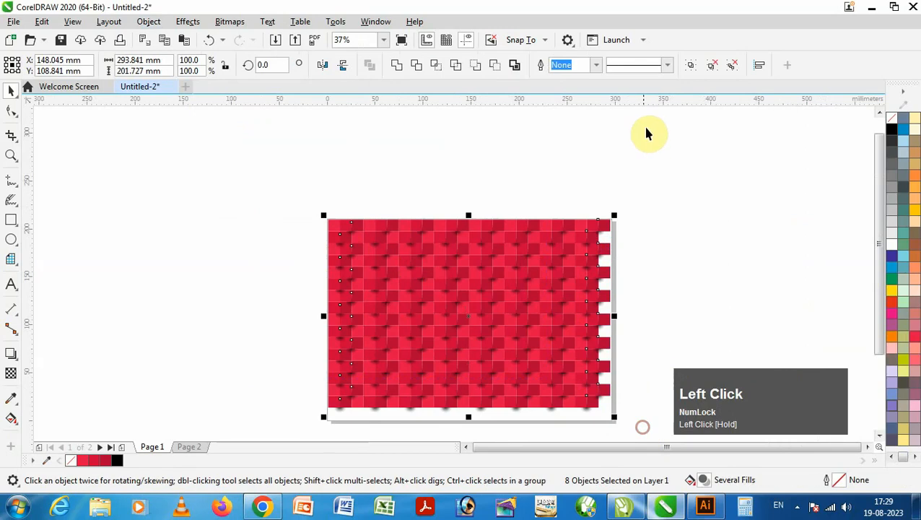
{"action": "left_click", "coordinate": [688, 69]}
{"action": "left_click", "coordinate": [647, 193]}
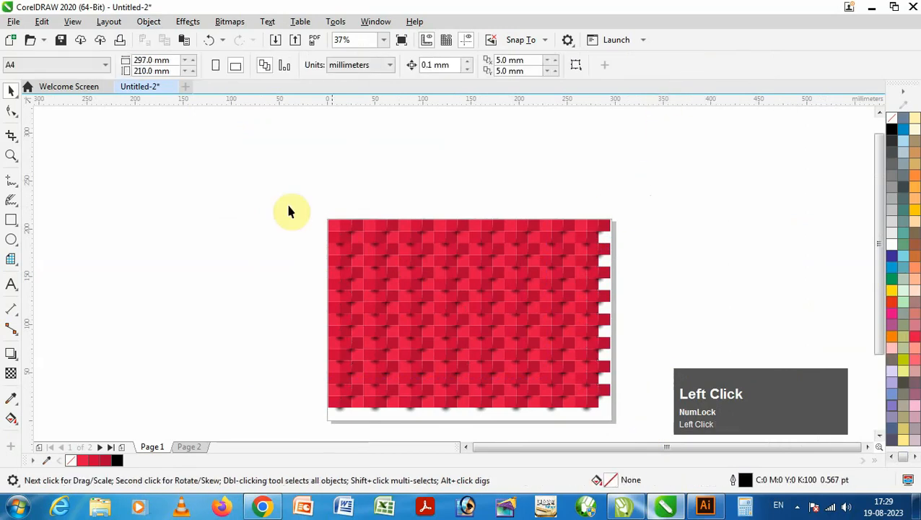
Draw a square about 210 mm wide starting from the middle of the page's top edge and convert it to curves.
{"action": "key", "text": "z"}
{"action": "left_click_drag", "start_coordinate": [257, 195], "coordinate": [717, 451]}
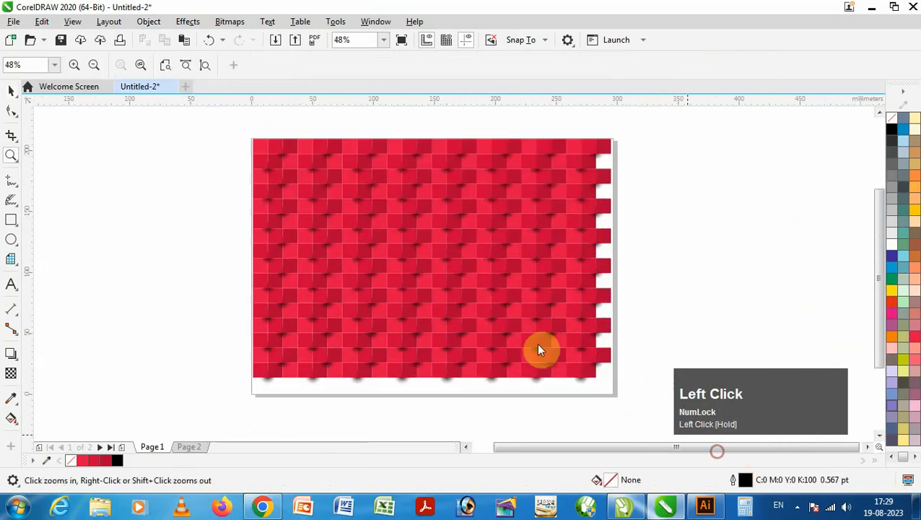
{"action": "left_click", "coordinate": [11, 223]}
{"action": "left_click_drag", "start_coordinate": [430, 139], "coordinate": [600, 394]}
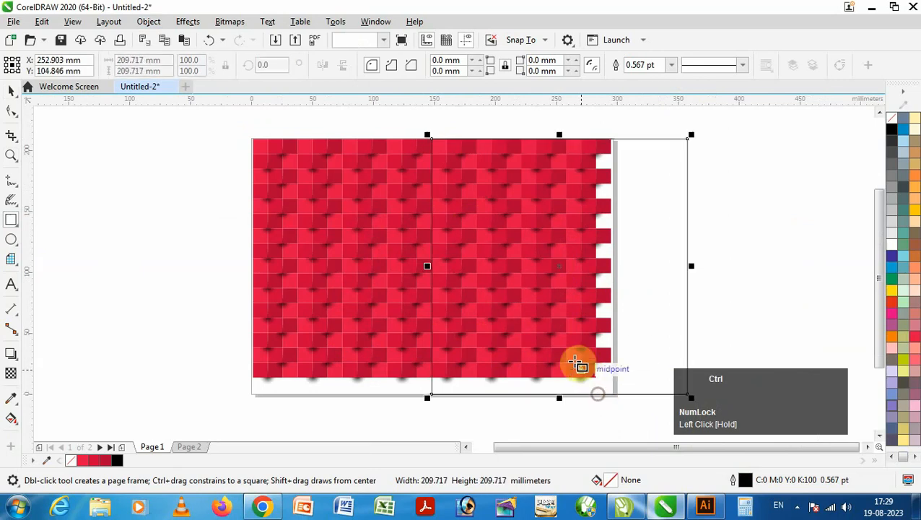
{"action": "left_click", "coordinate": [150, 22]}
{"action": "left_click", "coordinate": [232, 338]}
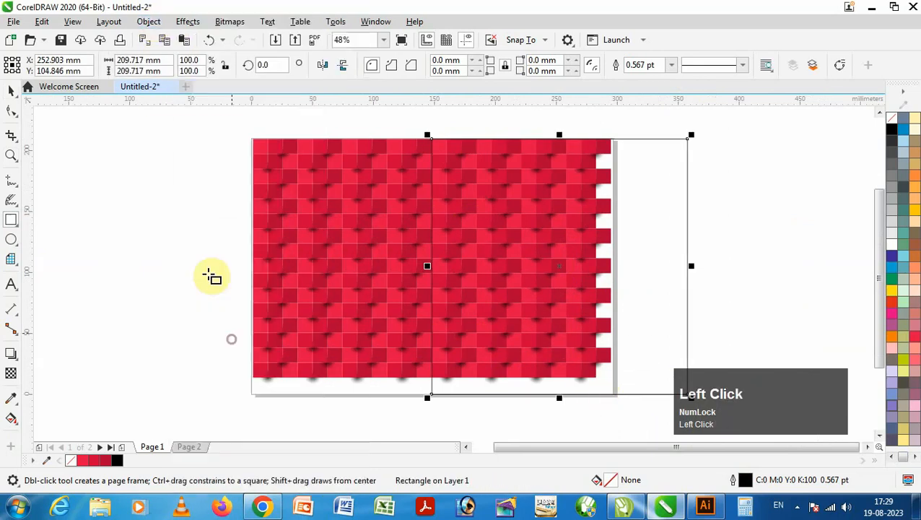
Delete the square's upper-left corner node to turn it into a right triangle.
{"action": "left_click", "coordinate": [9, 111]}
{"action": "left_click_drag", "start_coordinate": [395, 121], "coordinate": [447, 161]}
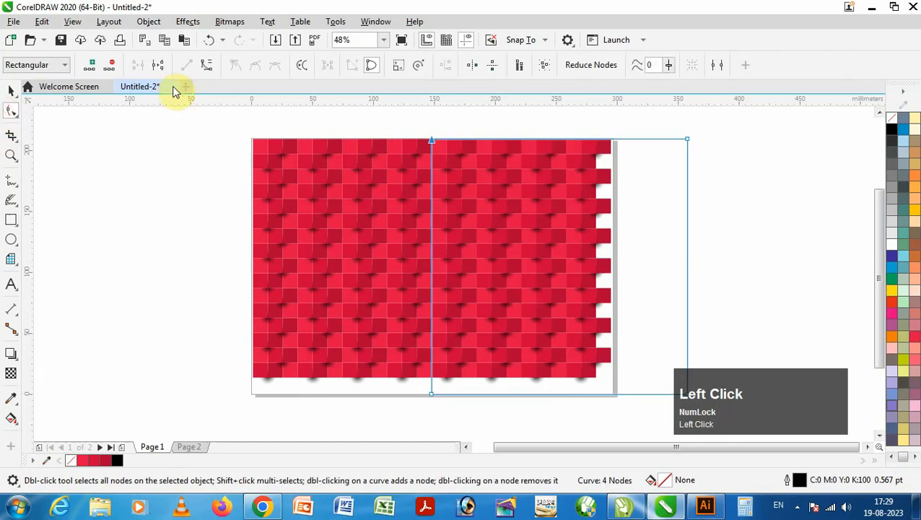
{"action": "left_click", "coordinate": [109, 67]}
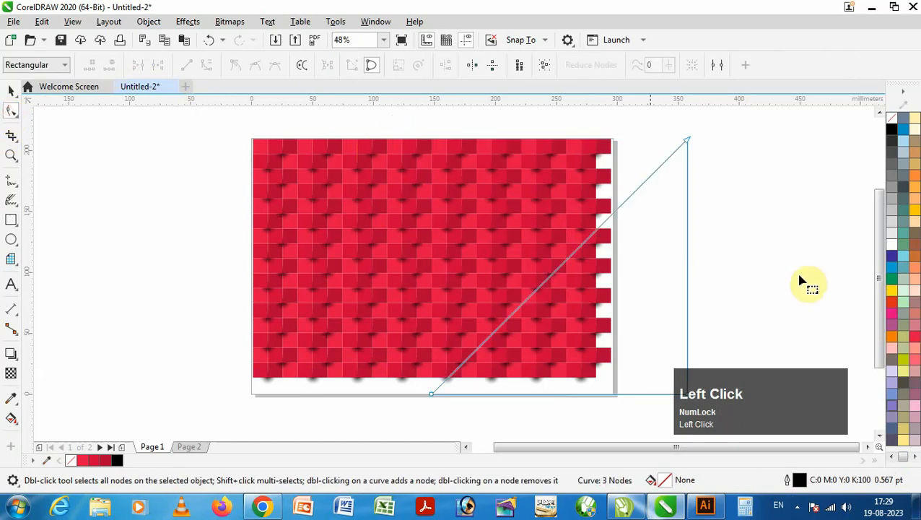
Fill the triangle with red C0 M100 Y60 K0 and remove its outline.
{"action": "left_click", "coordinate": [891, 304]}
{"action": "left_click", "coordinate": [914, 337]}
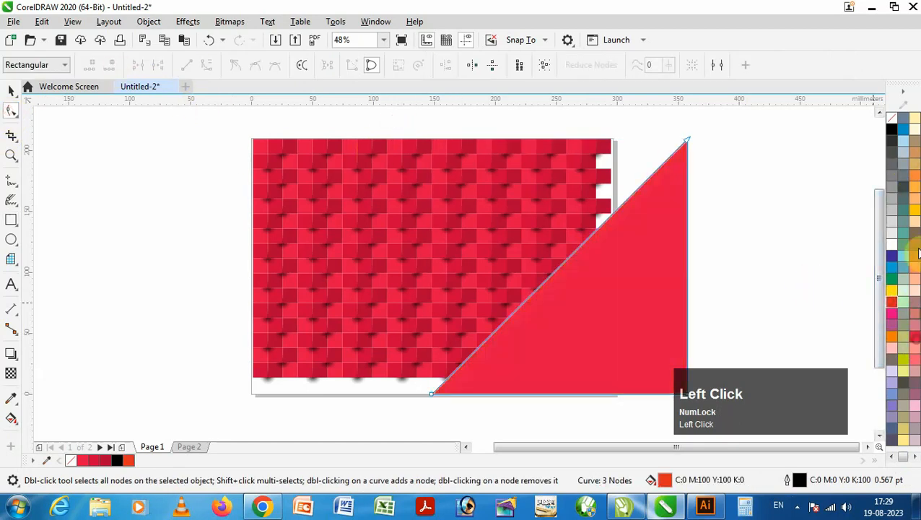
{"action": "right_click", "coordinate": [897, 127]}
Move the triangle against the page's right edge and give it a Multiply drop shadow with opacity 50 and feathering 15.
{"action": "key", "text": "space"}
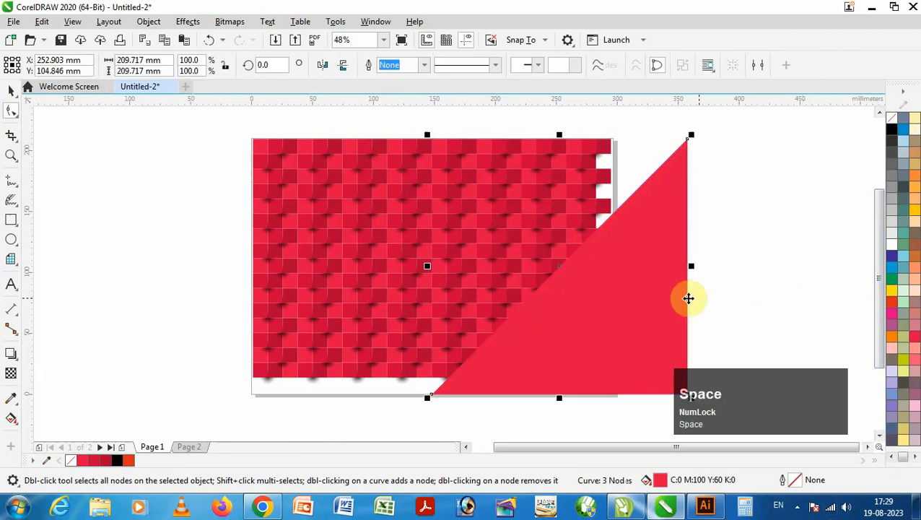
{"action": "left_click_drag", "start_coordinate": [648, 291], "coordinate": [583, 292]}
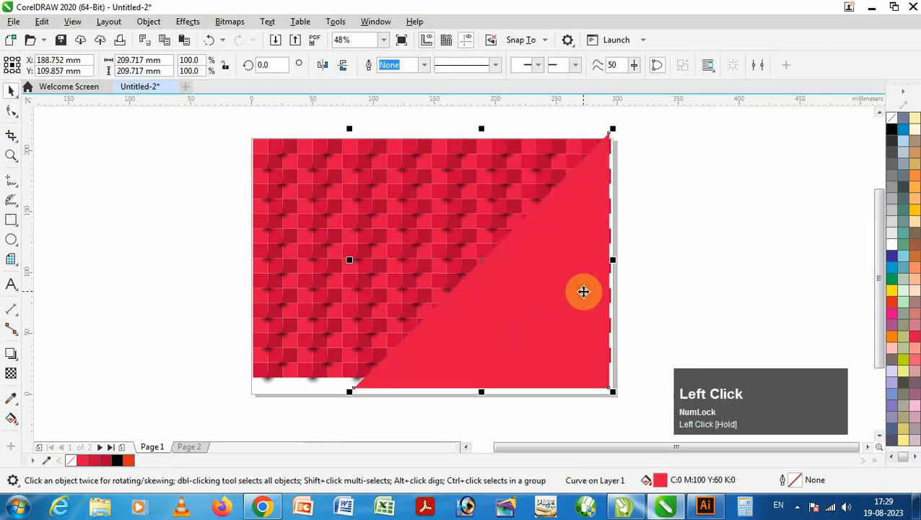
{"action": "left_click", "coordinate": [11, 354]}
{"action": "left_click_drag", "start_coordinate": [508, 303], "coordinate": [588, 382]}
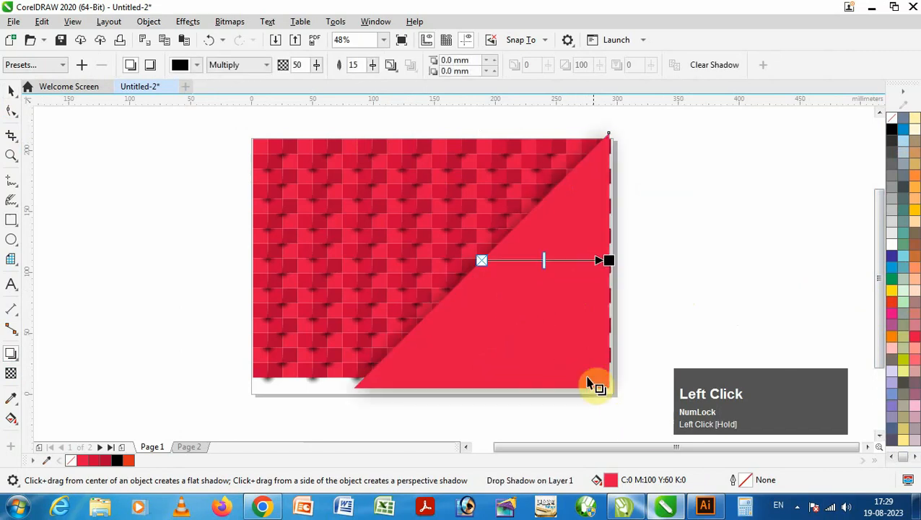
Place two copies of the shadowed triangle, each offset equally and diagonally towards the lower right.
{"action": "key", "text": "space"}
{"action": "left_click_drag", "start_coordinate": [524, 284], "coordinate": [538, 297]}
{"action": "right_click", "coordinate": [537, 298]}
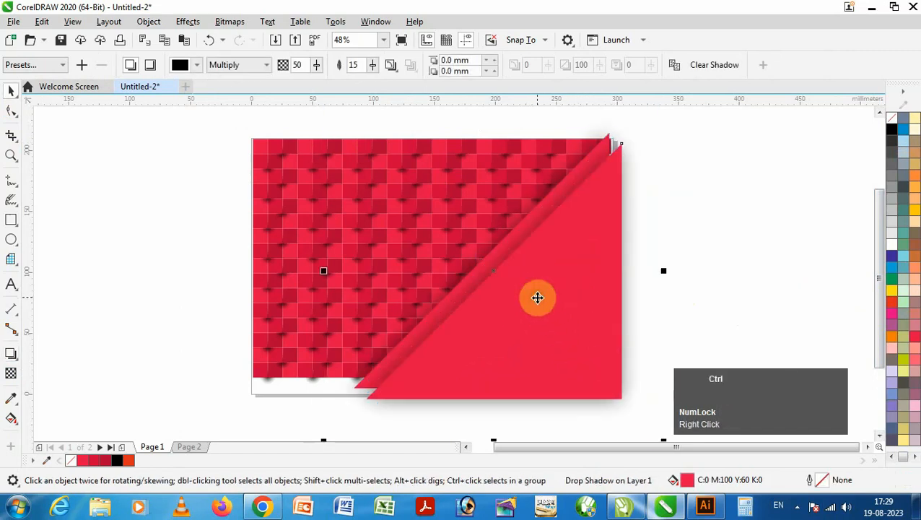
{"action": "key", "text": "ctrl+d"}
{"action": "key", "text": "ctrl+d"}
{"action": "left_click", "coordinate": [681, 292]}
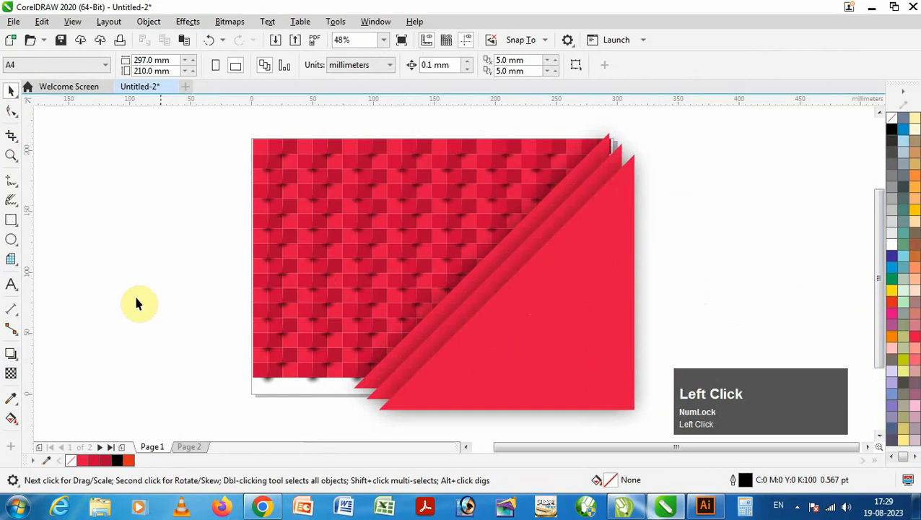
Draw a circle about 64 mm across beside the page, fill it with yellow C0 M0 Y100 K0 and remove its outline.
{"action": "left_click", "coordinate": [11, 239]}
{"action": "left_click_drag", "start_coordinate": [95, 227], "coordinate": [168, 308]}
{"action": "left_click", "coordinate": [892, 290]}
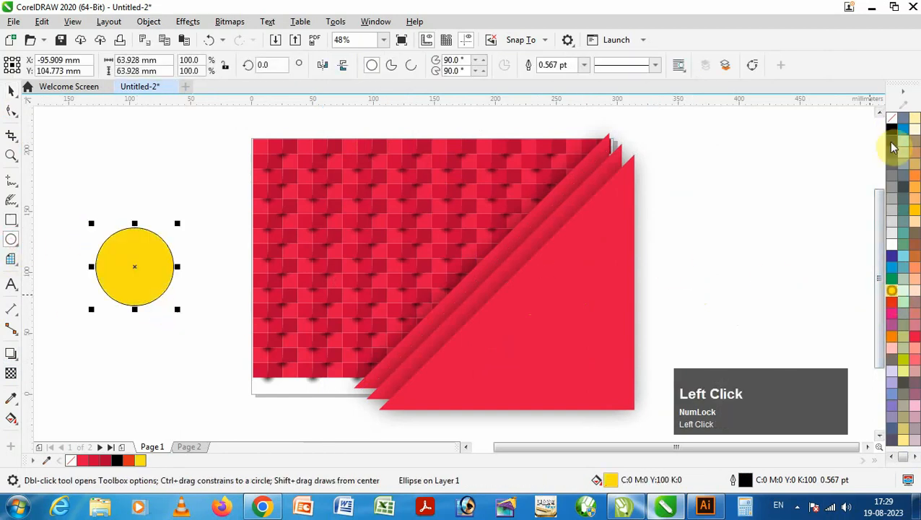
{"action": "right_click", "coordinate": [892, 121]}
Apply an elliptical fountain transparency to the yellow circle so it fades out from its centre.
{"action": "left_click", "coordinate": [11, 373]}
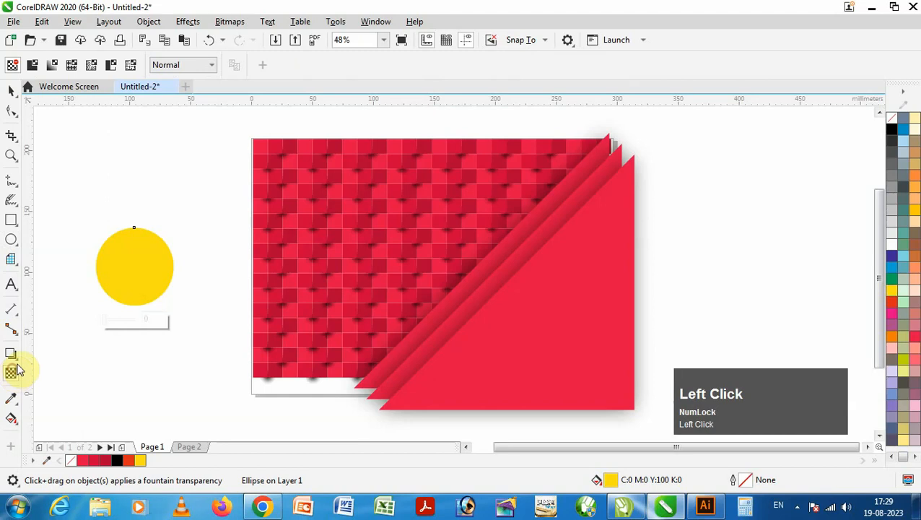
{"action": "left_click", "coordinate": [51, 66]}
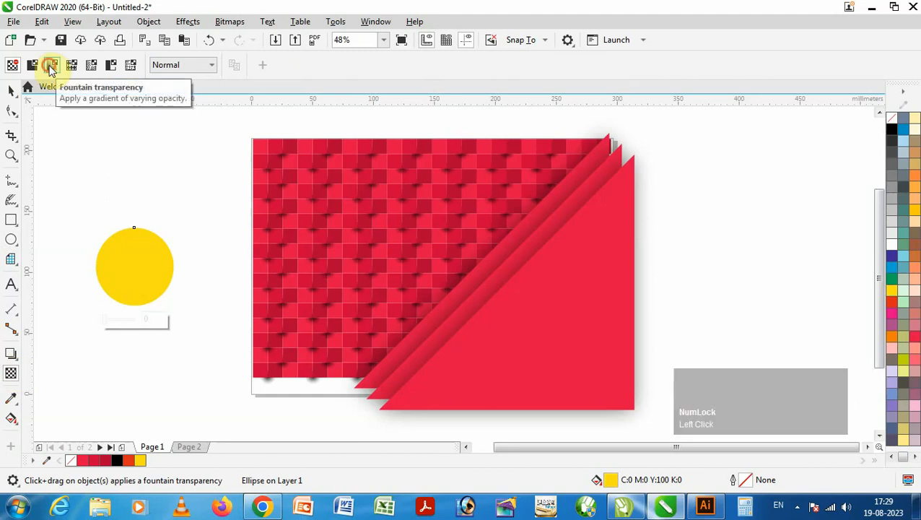
{"action": "left_click", "coordinate": [292, 67]}
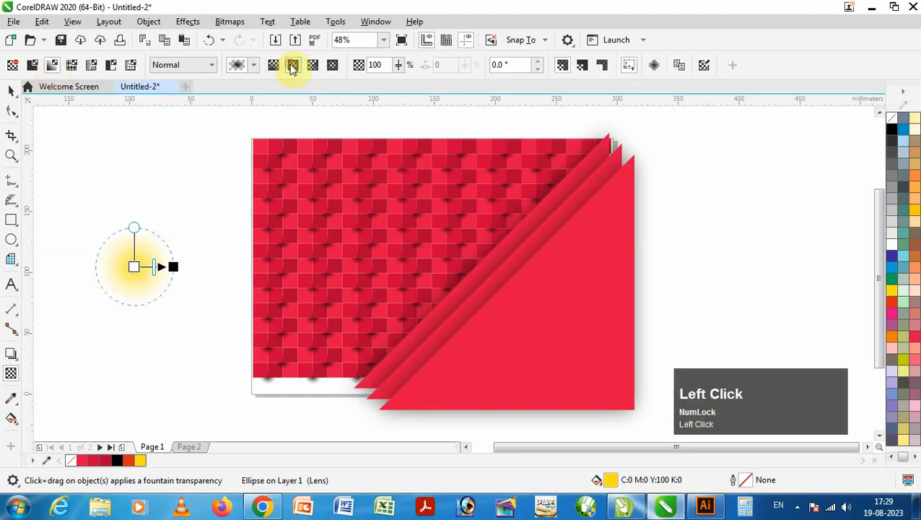
Flatten the faded yellow circle vertically about its centre into a thin streak about 0.9 mm high.
{"action": "key", "text": "space"}
{"action": "key", "text": "z"}
{"action": "left_click_drag", "start_coordinate": [82, 215], "coordinate": [272, 332]}
{"action": "key", "text": "space"}
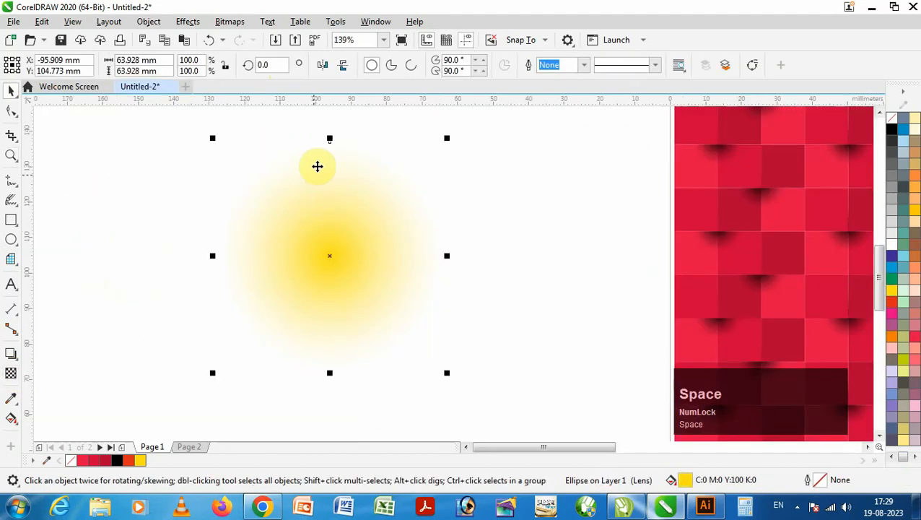
{"action": "left_click_drag", "start_coordinate": [329, 139], "coordinate": [356, 255]}
{"action": "key", "text": "z"}
{"action": "key", "text": "space"}
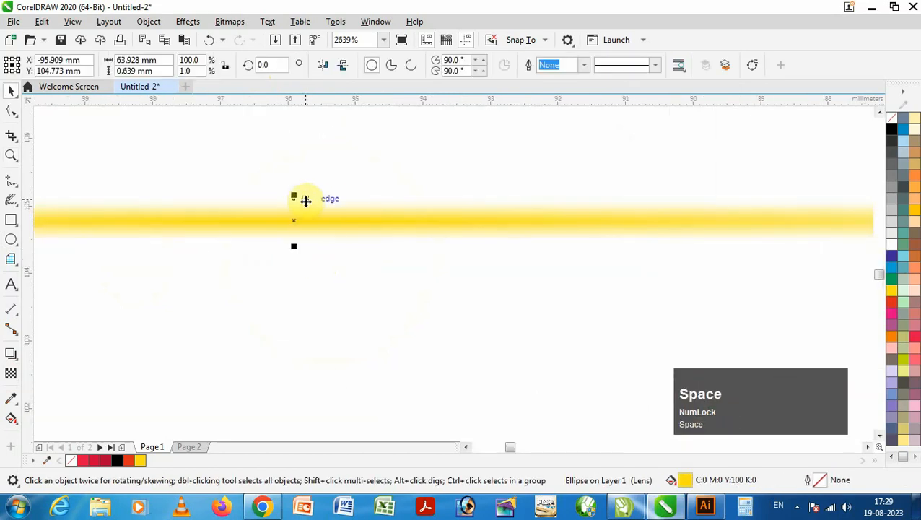
{"action": "left_click_drag", "start_coordinate": [293, 197], "coordinate": [301, 189]}
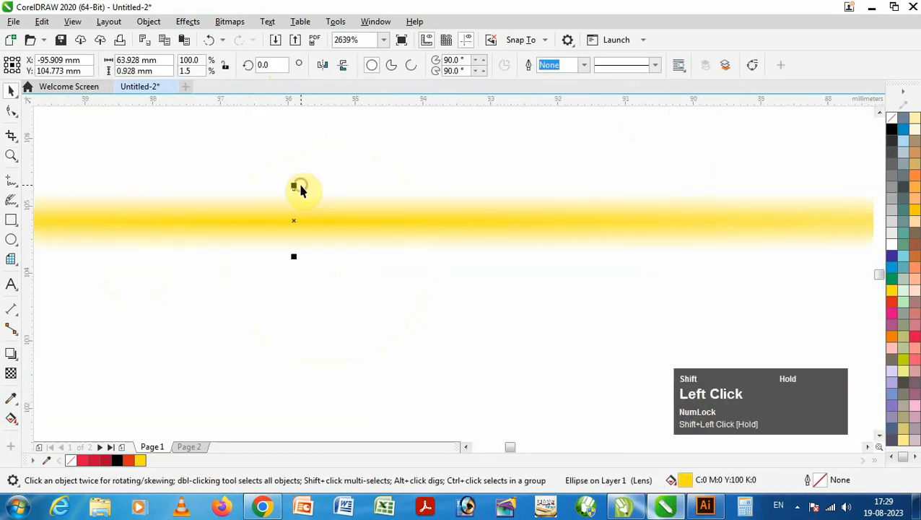
Set the yellow streak's rotation to 45 degrees.
{"action": "key", "text": "F3"}
{"action": "key", "text": "F3"}
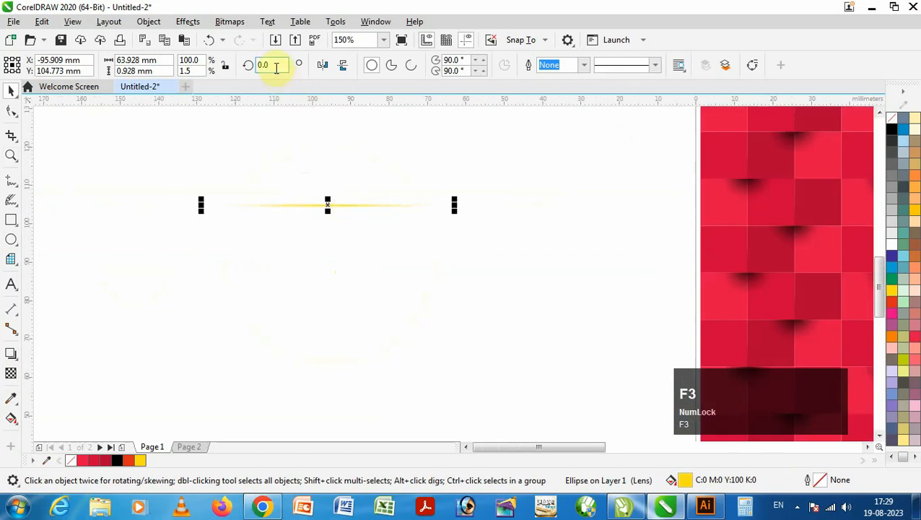
{"action": "type", "text": "45"}
{"action": "key", "text": "Return"}
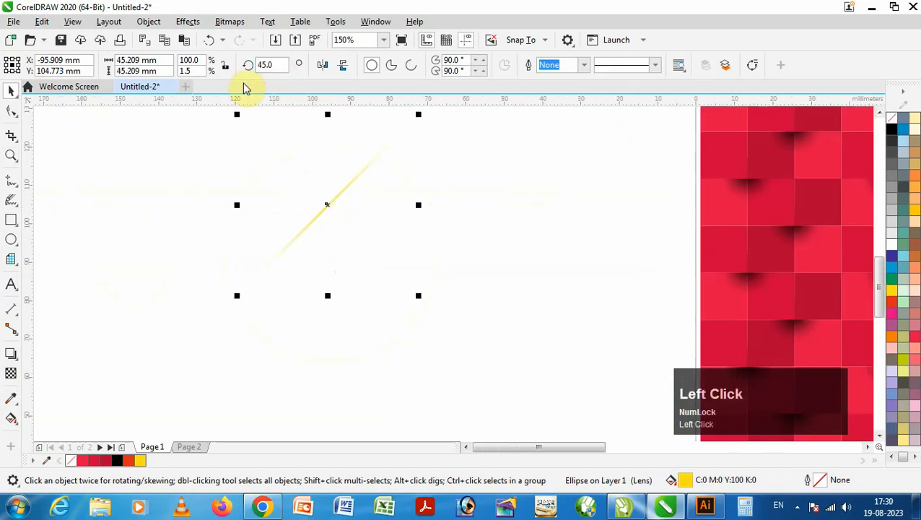
Place the rotated yellow streak on the diagonal edge of the rearmost triangle.
{"action": "key", "text": "F3"}
{"action": "key", "text": "h"}
{"action": "left_click_drag", "start_coordinate": [446, 263], "coordinate": [232, 263]}
{"action": "key", "text": "space"}
{"action": "left_click_drag", "start_coordinate": [56, 230], "coordinate": [539, 289]}
{"action": "key", "text": "z"}
{"action": "left_click", "coordinate": [493, 263]}
{"action": "key", "text": "space"}
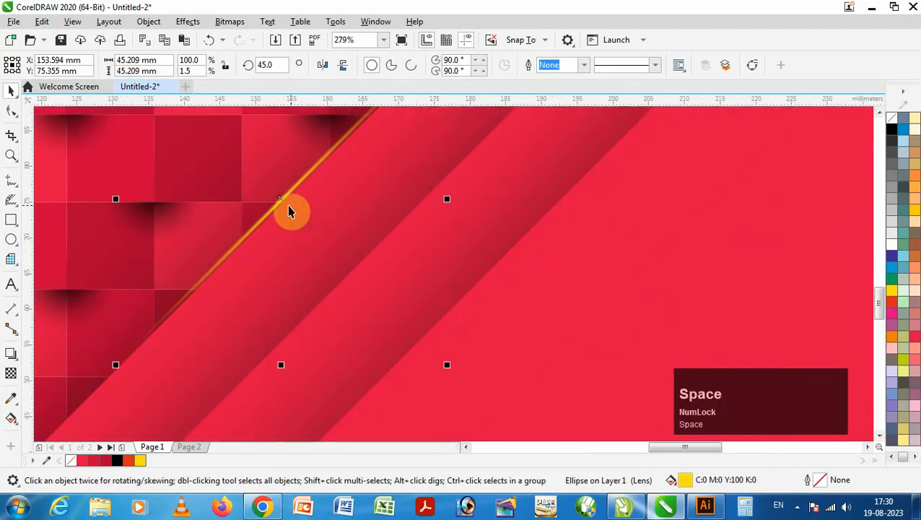
Fine-align the yellow streak with the diagonal edge of the rearmost triangle.
{"action": "mouse_move", "coordinate": [283, 201]}
{"action": "left_mouse_down"}
{"action": "mouse_move", "coordinate": [293, 211]}
{"action": "mouse_move", "coordinate": [284, 202]}
{"action": "left_mouse_up"}
{"action": "key", "text": "F3"}
{"action": "key", "text": "z"}
{"action": "left_click_drag", "start_coordinate": [190, 158], "coordinate": [388, 226]}
{"action": "key", "text": "space"}
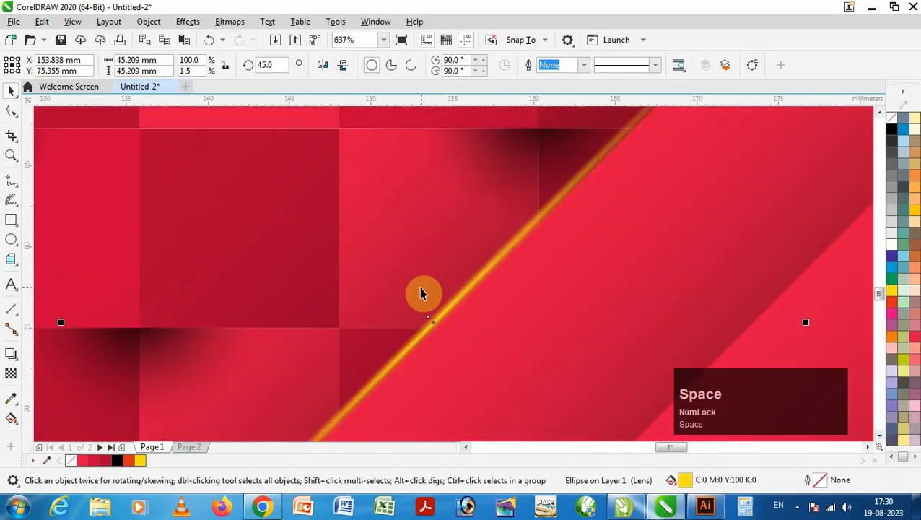
Place a copy of the yellow streak further up the rearmost triangle's diagonal edge.
{"action": "left_click_drag", "start_coordinate": [438, 322], "coordinate": [573, 203]}
{"action": "key", "text": "F3"}
{"action": "key", "text": "F3"}
Copy the yellow streak to two spots along the upper part of the middle triangle's diagonal edge and adjust its placement.
{"action": "left_click_drag", "start_coordinate": [573, 189], "coordinate": [703, 176]}
{"action": "right_click", "coordinate": [548, 253]}
{"action": "right_click", "coordinate": [649, 148]}
{"action": "key", "text": "z"}
{"action": "key", "text": "space"}
{"action": "left_click_drag", "start_coordinate": [405, 243], "coordinate": [356, 315]}
{"action": "key", "text": "F3"}
{"action": "key", "text": "F3"}
Copy the yellow streak onto the lower part of the front triangle's diagonal edge and align it exactly with the edge.
{"action": "left_click_drag", "start_coordinate": [300, 372], "coordinate": [300, 375]}
{"action": "right_click", "coordinate": [300, 375]}
{"action": "key", "text": "z"}
{"action": "left_click_drag", "start_coordinate": [257, 351], "coordinate": [406, 401]}
{"action": "key", "text": "space"}
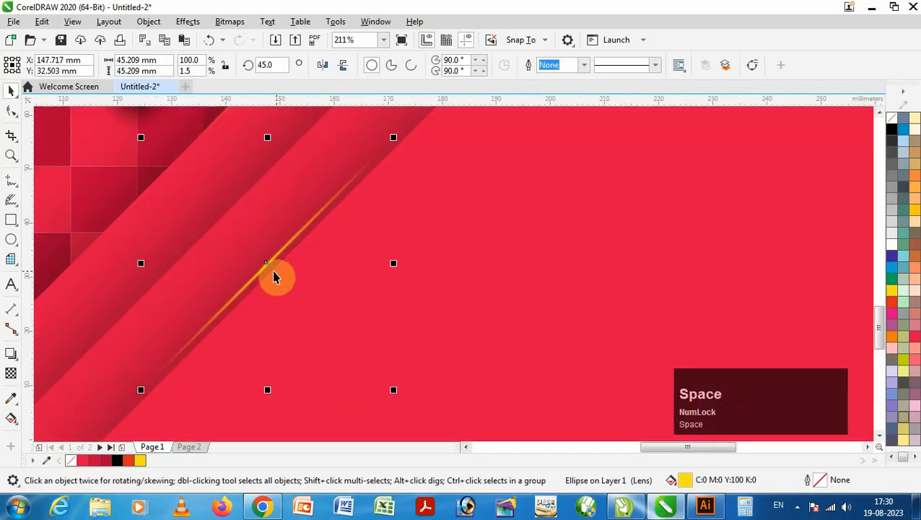
{"action": "left_click_drag", "start_coordinate": [273, 269], "coordinate": [372, 302]}
{"action": "key", "text": "F3"}
{"action": "key", "text": "z"}
{"action": "key", "text": "space"}
{"action": "left_click_drag", "start_coordinate": [335, 271], "coordinate": [339, 270]}
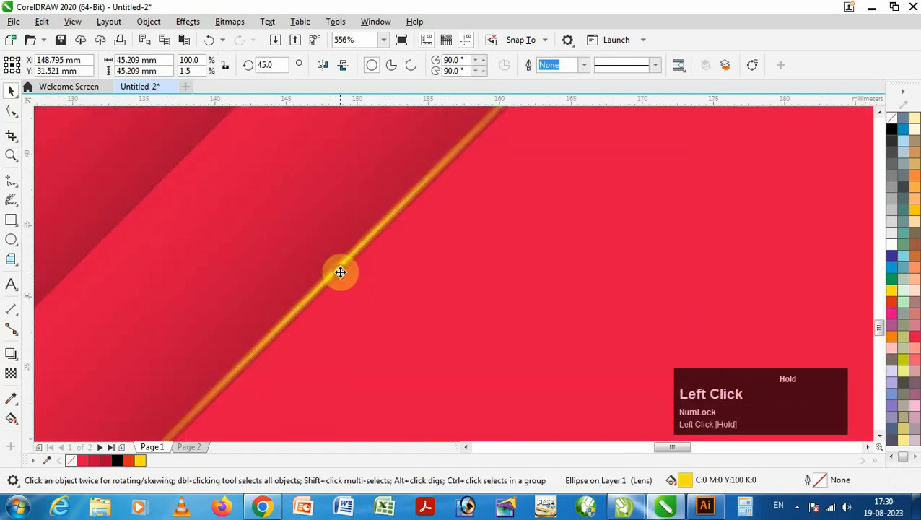
Place another copy of the yellow streak on the upper part of the front triangle's diagonal edge.
{"action": "key", "text": "F3"}
{"action": "key", "text": "F3"}
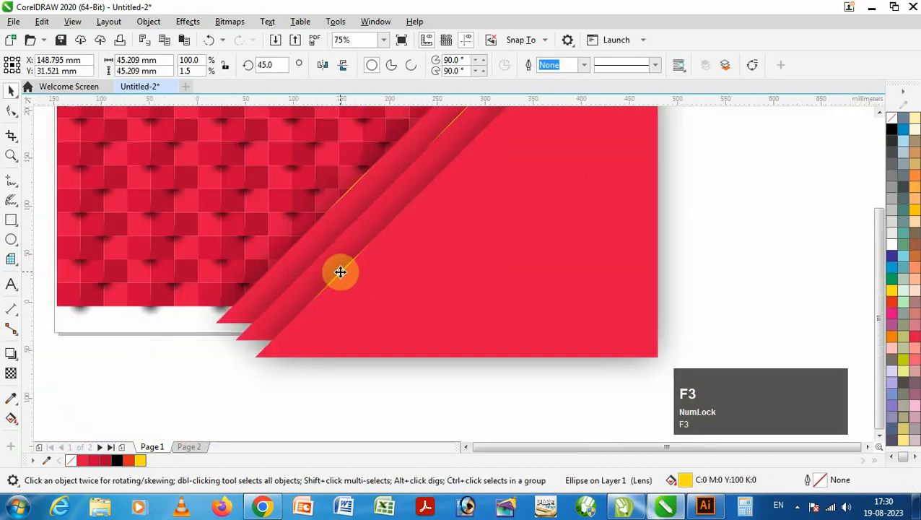
{"action": "key", "text": "F3"}
{"action": "left_click_drag", "start_coordinate": [339, 271], "coordinate": [439, 171]}
{"action": "right_click", "coordinate": [438, 171]}
{"action": "key", "text": "F2"}
{"action": "left_click_drag", "start_coordinate": [398, 149], "coordinate": [484, 196]}
{"action": "key", "text": "space"}
{"action": "left_click_drag", "start_coordinate": [431, 263], "coordinate": [433, 267]}
{"action": "key", "text": "F3"}
{"action": "key", "text": "F3"}
{"action": "key", "text": "F3"}
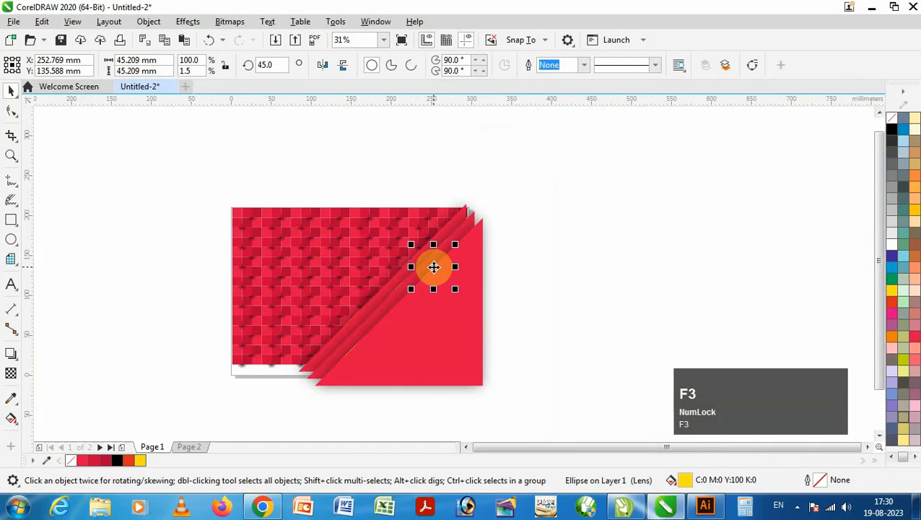
Copy the yellow streak onto the lower end of the middle triangle's diagonal edge and align it exactly with the edge.
{"action": "key", "text": "F2"}
{"action": "left_click_drag", "start_coordinate": [194, 218], "coordinate": [475, 354]}
{"action": "key", "text": "space"}
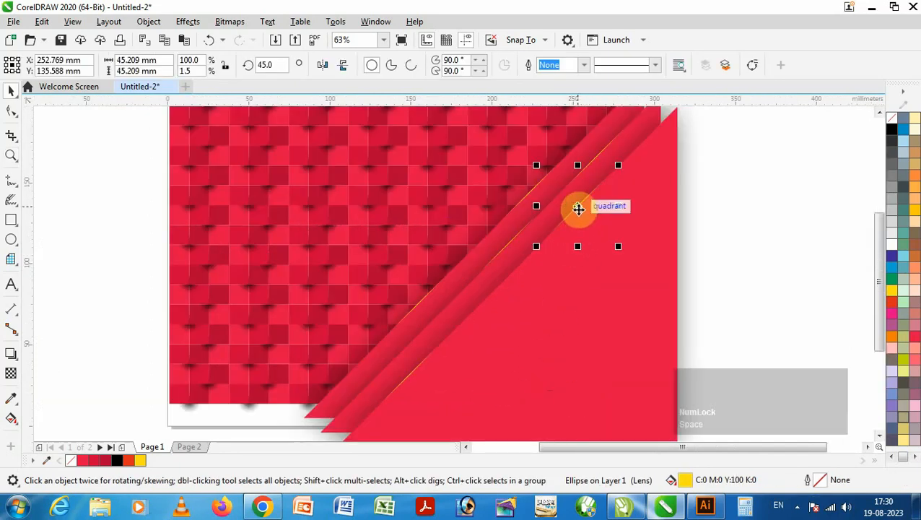
{"action": "left_click_drag", "start_coordinate": [582, 210], "coordinate": [357, 393]}
{"action": "right_click", "coordinate": [358, 393]}
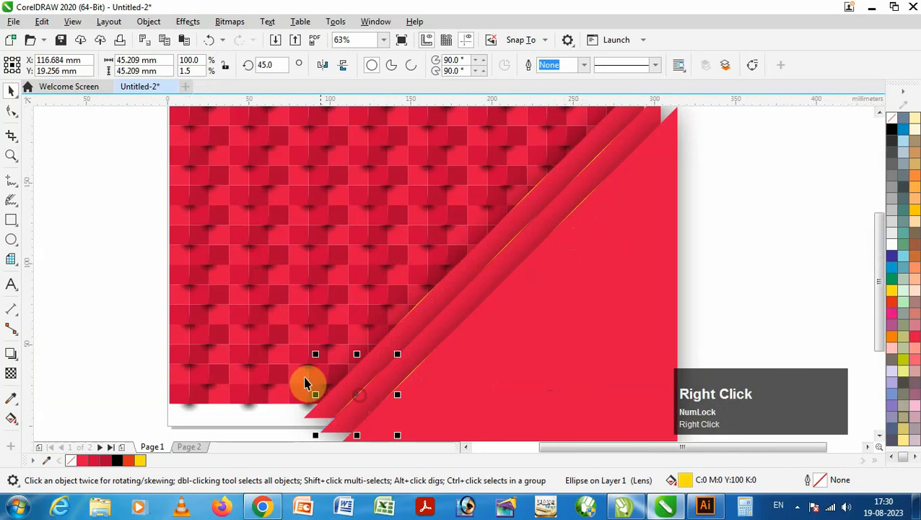
{"action": "key", "text": "z"}
{"action": "left_click_drag", "start_coordinate": [304, 383], "coordinate": [430, 405]}
{"action": "key", "text": "space"}
{"action": "left_click", "coordinate": [369, 294]}
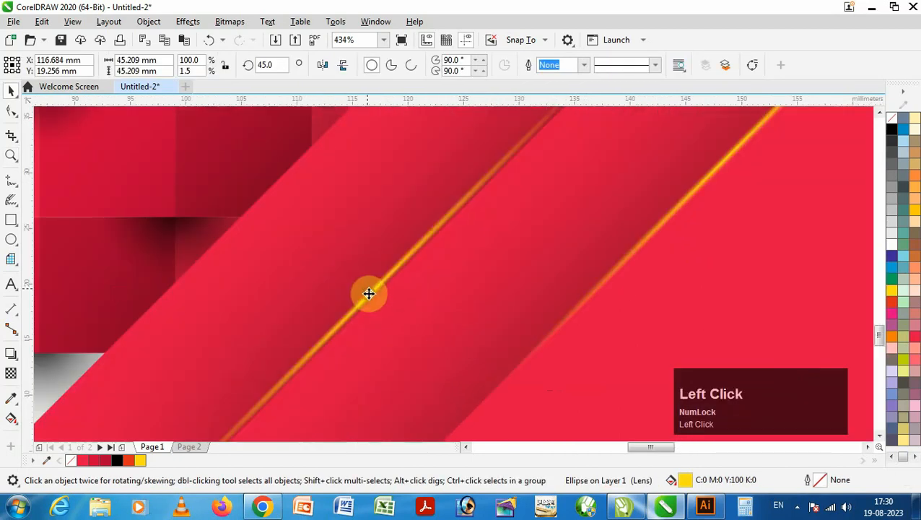
{"action": "left_click_drag", "start_coordinate": [369, 293], "coordinate": [371, 294]}
{"action": "key", "text": "F3"}
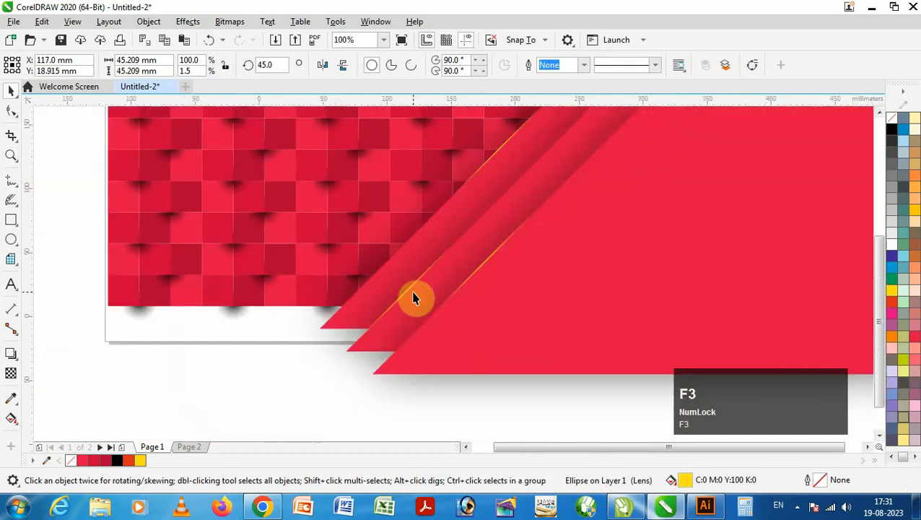
Group all the artwork and move the group off the page, to its left side.
{"action": "key", "text": "F3"}
{"action": "left_click", "coordinate": [284, 216]}
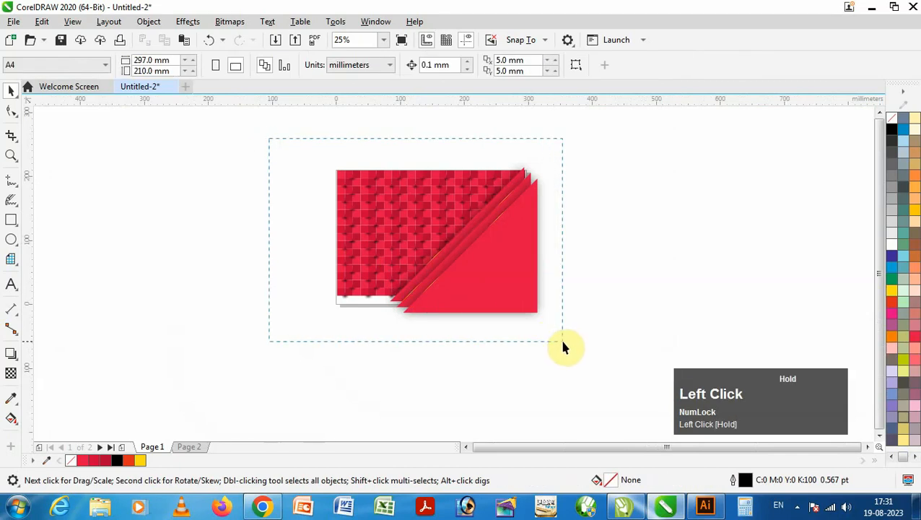
{"action": "left_click_drag", "start_coordinate": [562, 342], "coordinate": [563, 344]}
{"action": "left_click", "coordinate": [692, 66]}
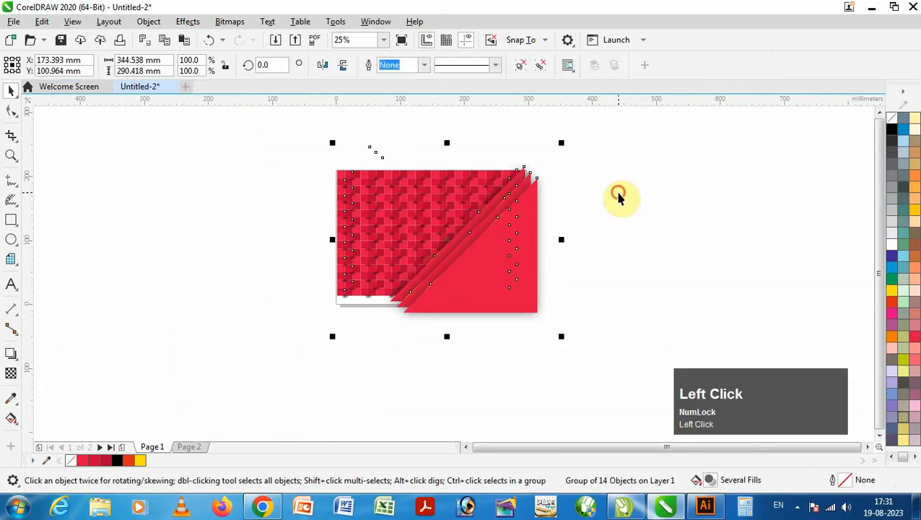
{"action": "left_click_drag", "start_coordinate": [509, 251], "coordinate": [264, 253]}
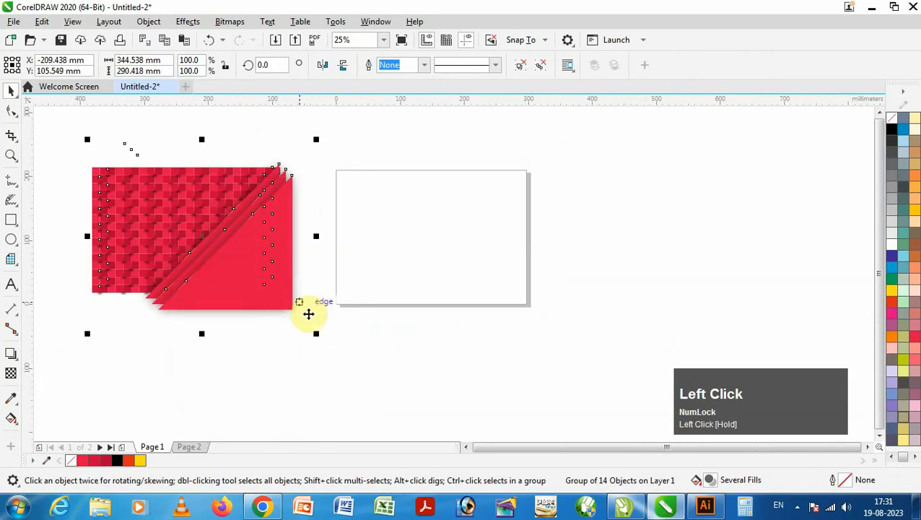
Create a page-size 297 x 210 mm rectangle with a red C:0 M:100 Y:60 K:0 fill and no outline.
{"action": "left_click", "coordinate": [376, 361]}
{"action": "double_click", "coordinate": [10, 223]}
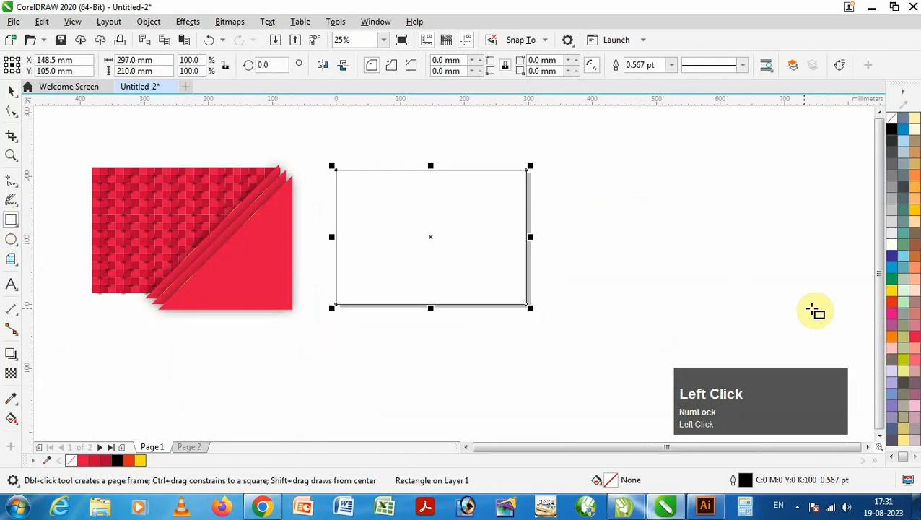
{"action": "left_click", "coordinate": [913, 333]}
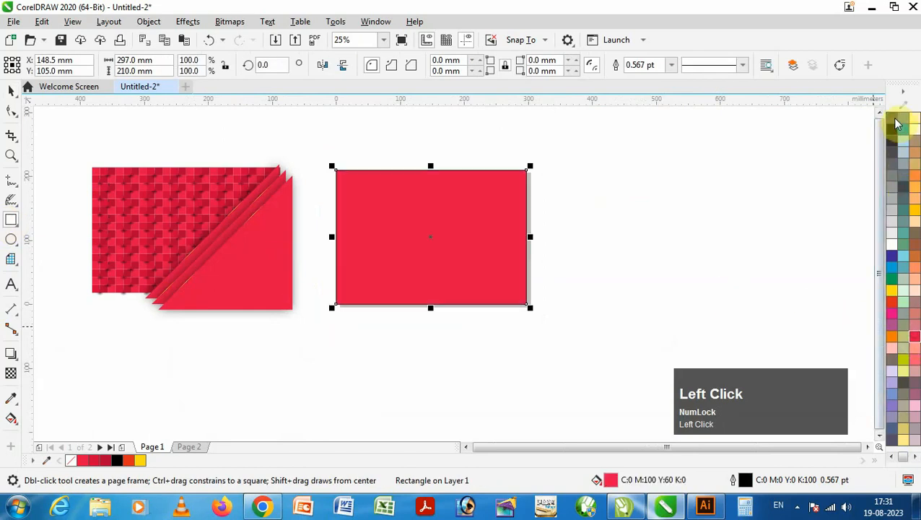
{"action": "right_click", "coordinate": [895, 119]}
{"action": "key", "text": "space"}
PowerClip the grouped artwork inside the red page-size rectangle.
{"action": "left_click", "coordinate": [259, 226]}
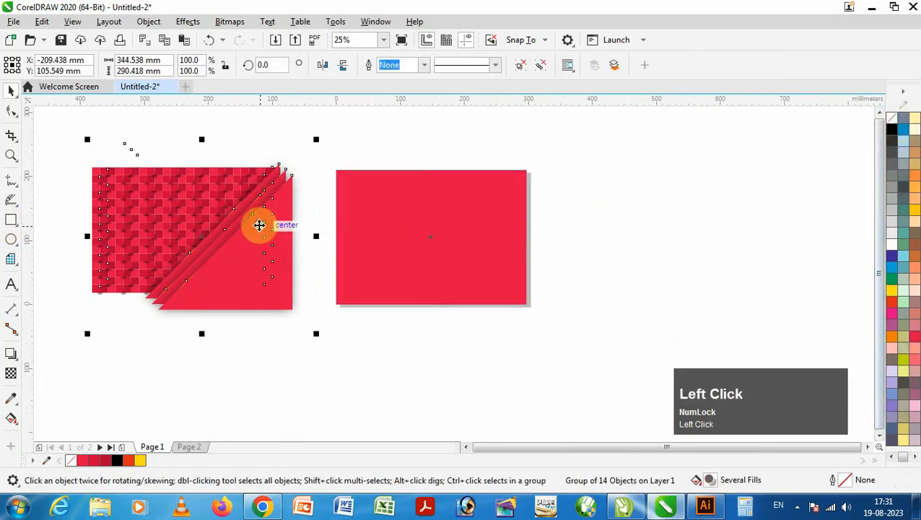
{"action": "left_click", "coordinate": [191, 21]}
{"action": "left_click", "coordinate": [153, 22]}
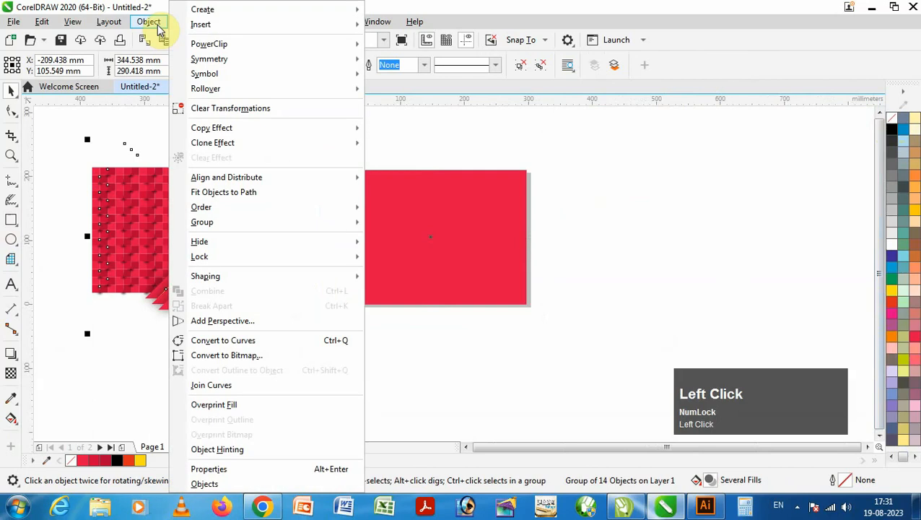
{"action": "mouse_move", "coordinate": [220, 46]}
{"action": "left_click", "coordinate": [405, 60]}
{"action": "left_click", "coordinate": [418, 224]}
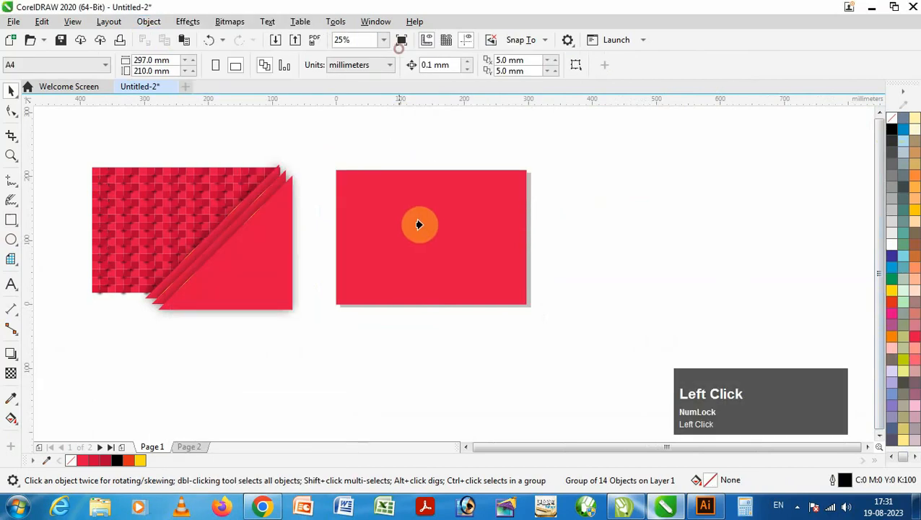
Edit the PowerClip contents and move the artwork so its left edge meets the frame's left edge.
{"action": "left_click", "coordinate": [431, 220], "text": "ctrl"}
{"action": "key", "text": "z"}
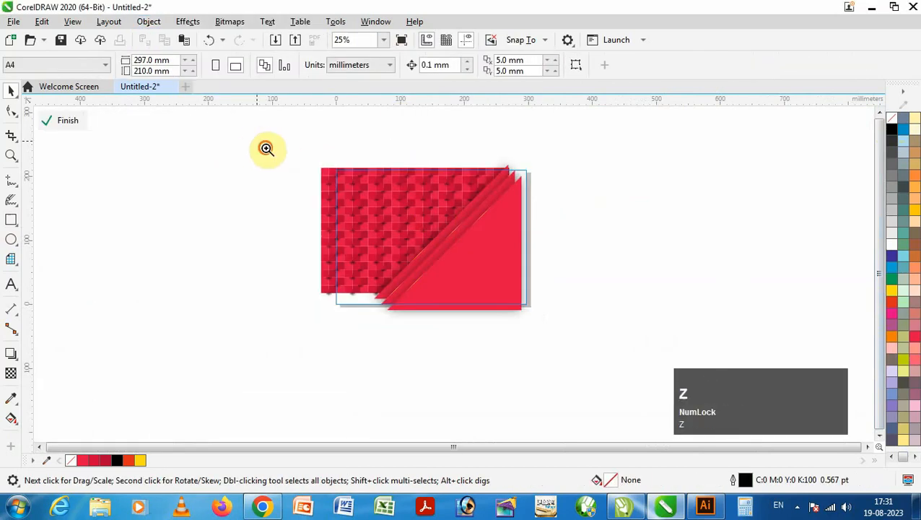
{"action": "left_click_drag", "start_coordinate": [267, 148], "coordinate": [608, 304]}
{"action": "key", "text": "space"}
{"action": "left_click_drag", "start_coordinate": [216, 188], "coordinate": [245, 189]}
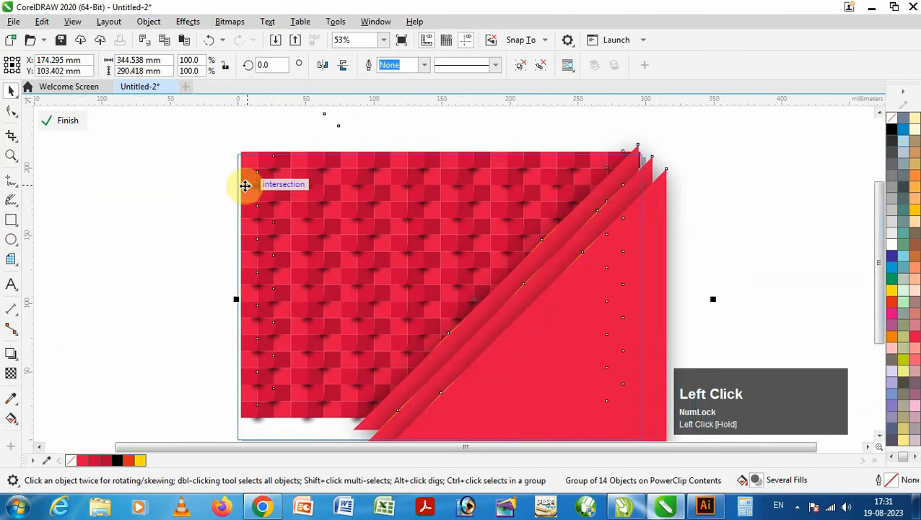
{"action": "key", "text": "Left"}
Enlarge the clipped artwork proportionally to 107.5% so the pattern extends to the frame's bottom edge.
{"action": "left_click_drag", "start_coordinate": [245, 186], "coordinate": [565, 387]}
{"action": "key", "text": "F3"}
{"action": "key", "text": "z"}
{"action": "key", "text": "space"}
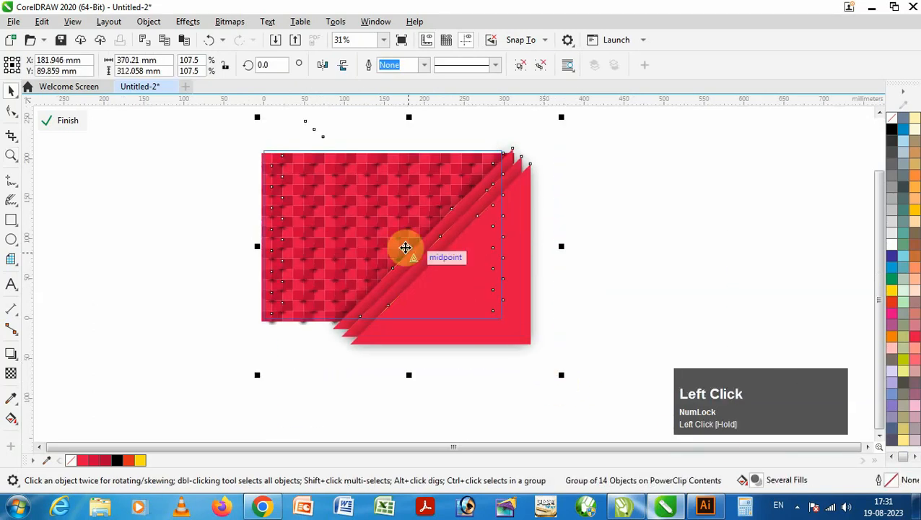
Nudge the clipped artwork up and right until the squares line up with the frame, and finish editing the PowerClip.
{"action": "key", "text": "Up"}
{"action": "key", "text": "Up"}
{"action": "key", "text": "Up"}
{"action": "key", "text": "Up"}
{"action": "key", "text": "Up"}
{"action": "key", "text": "Up"}
{"action": "key", "text": "Up"}
{"action": "key", "text": "Up"}
{"action": "key", "text": "Up"}
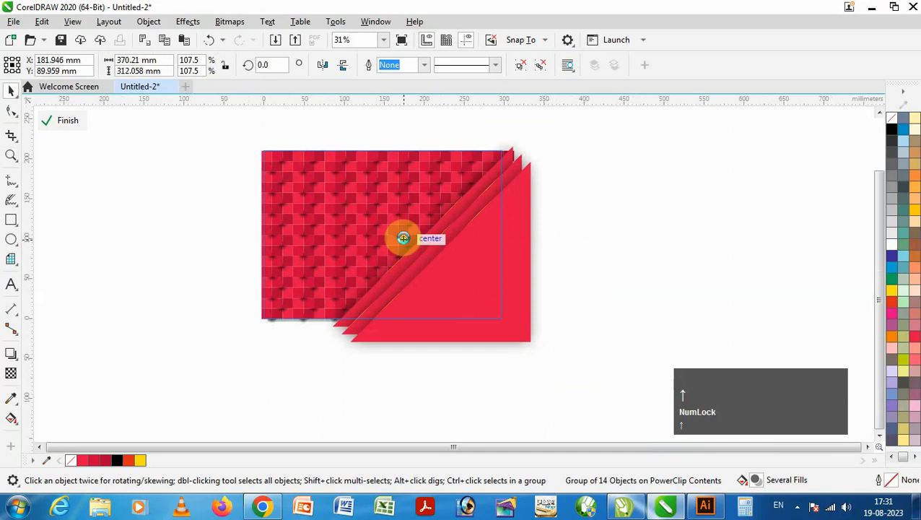
{"action": "key", "text": "Right"}
{"action": "key", "text": "Right"}
{"action": "key", "text": "Right"}
{"action": "key", "text": "Right"}
{"action": "key", "text": "Right"}
{"action": "key", "text": "Right"}
{"action": "key", "text": "Right"}
{"action": "key", "text": "Right"}
{"action": "key", "text": "Right"}
{"action": "key", "text": "Right"}
{"action": "key", "text": "Right"}
{"action": "key", "text": "Right"}
{"action": "key", "text": "Right"}
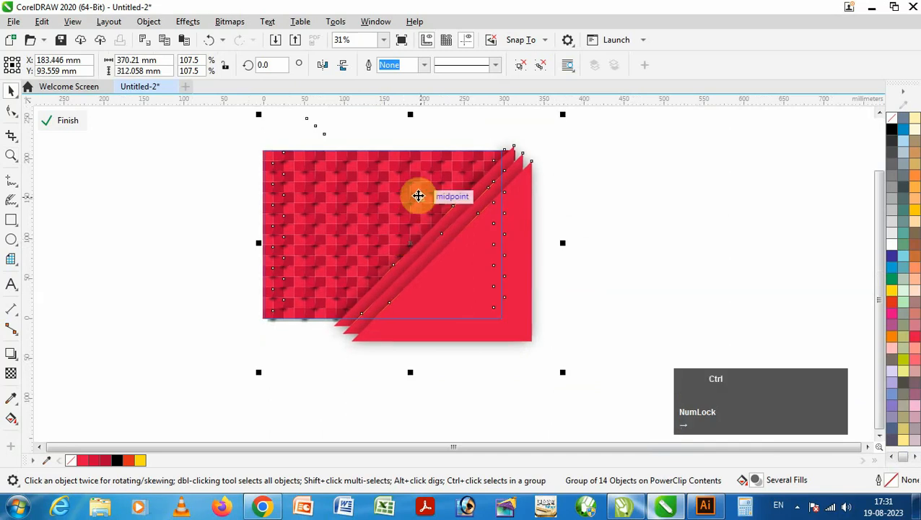
{"action": "left_click", "coordinate": [607, 240], "text": "ctrl"}
{"action": "left_click", "coordinate": [602, 246]}
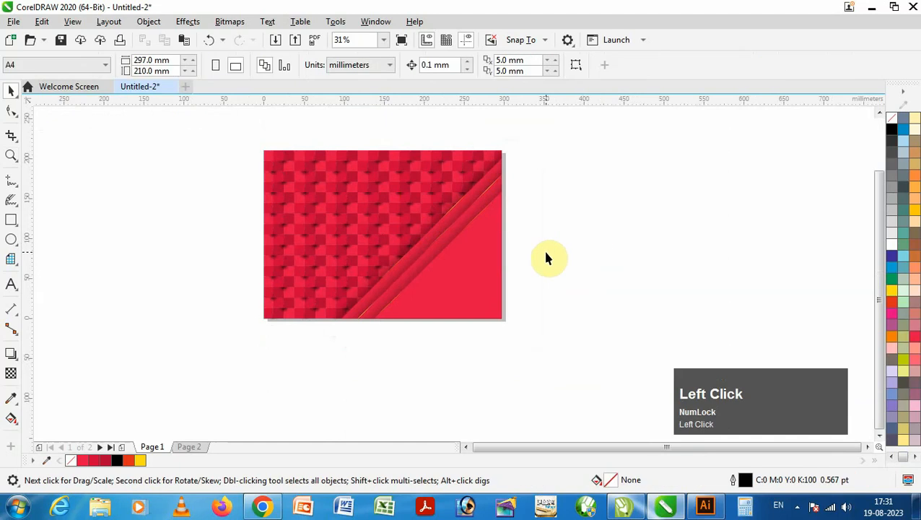
Preview the finished background full screen and go on to the second page.
{"action": "key", "text": "F4"}
{"action": "key", "text": "F9"}
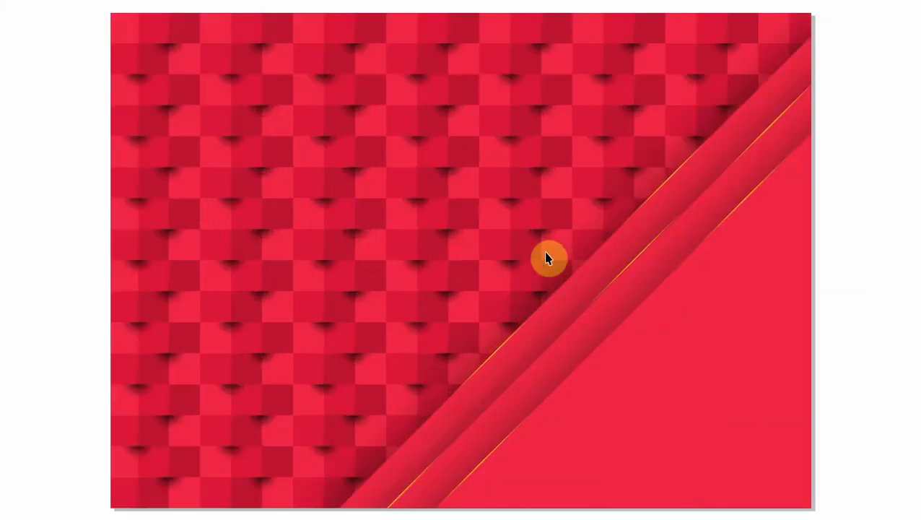
{"action": "key", "text": "Page_Down"}
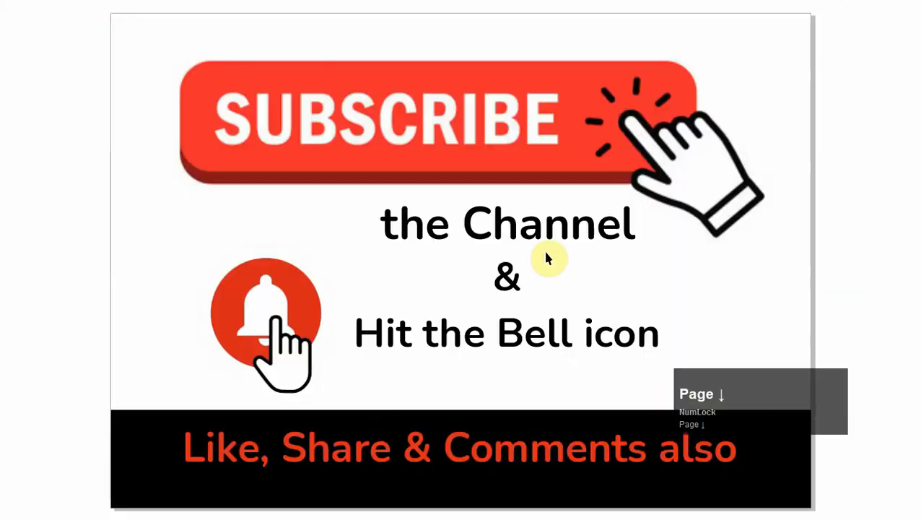